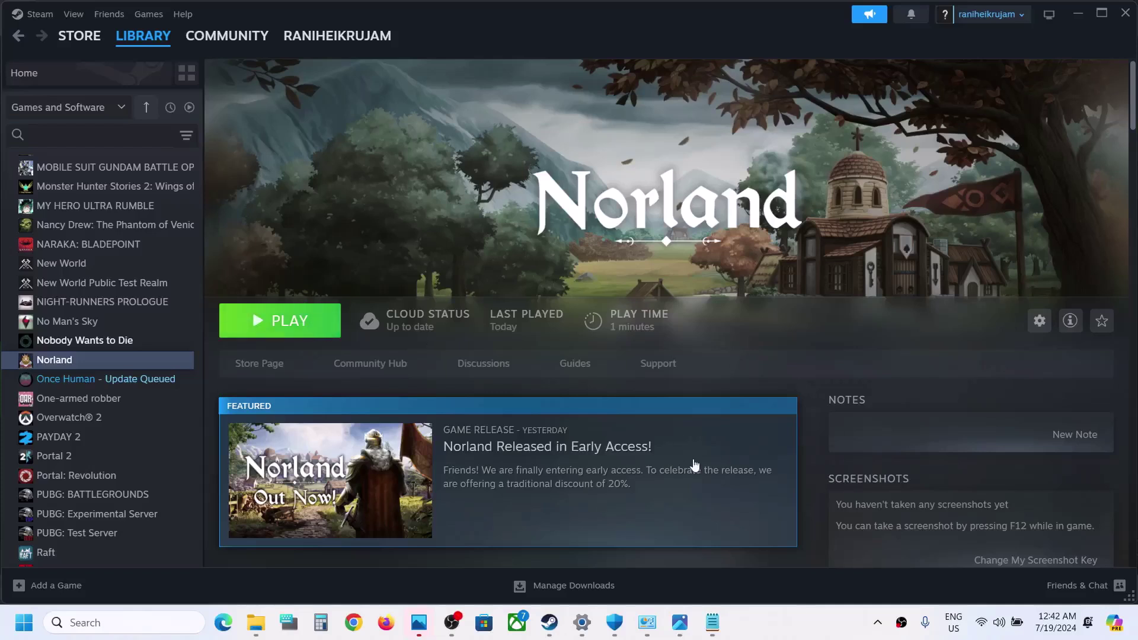
# Step: Bring up the screenshot of Norland's failed Steam download with its disk write error
pyautogui.click(680, 632)
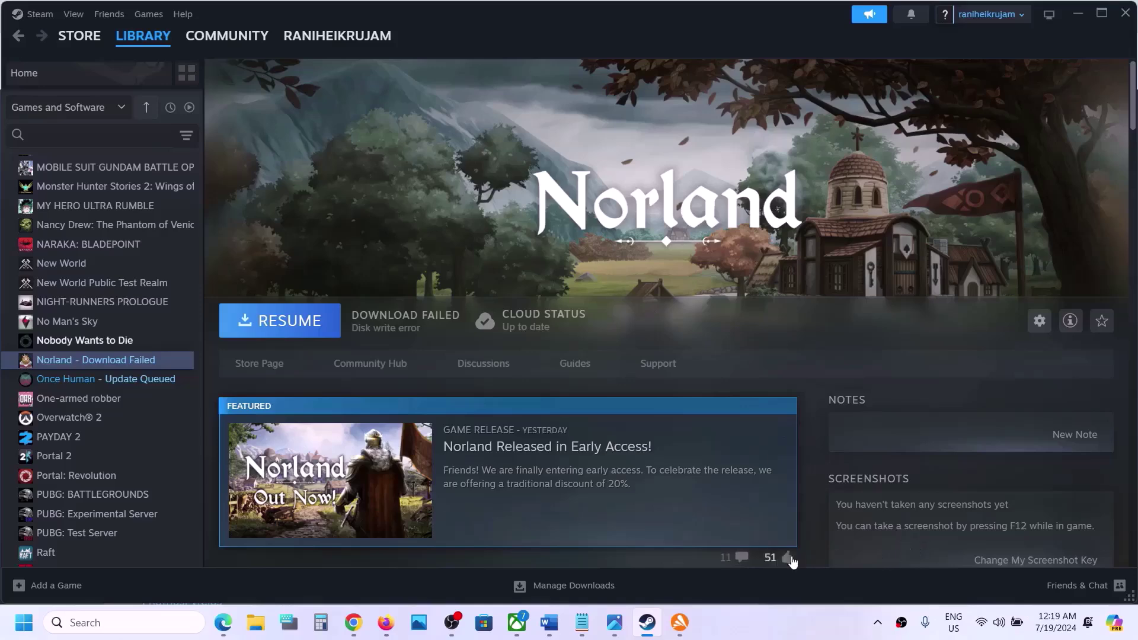
# Step: Launch Avast Free Antivirus by searching Windows for 'avast'
pyautogui.click(164, 628)
pyautogui.write('avast')
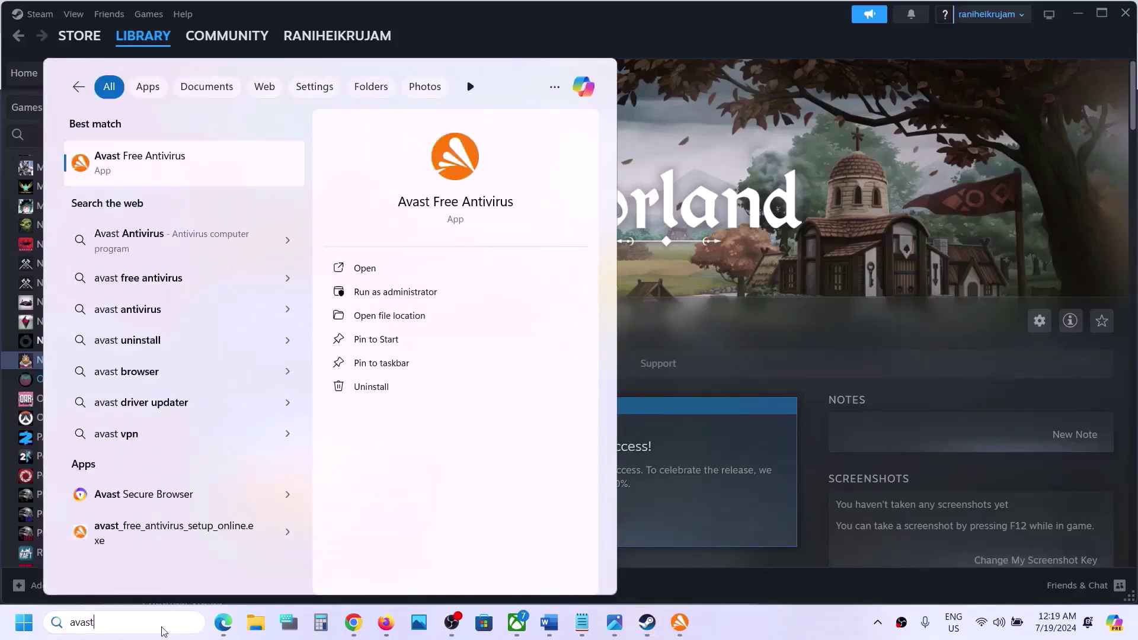
pyautogui.press('Return')
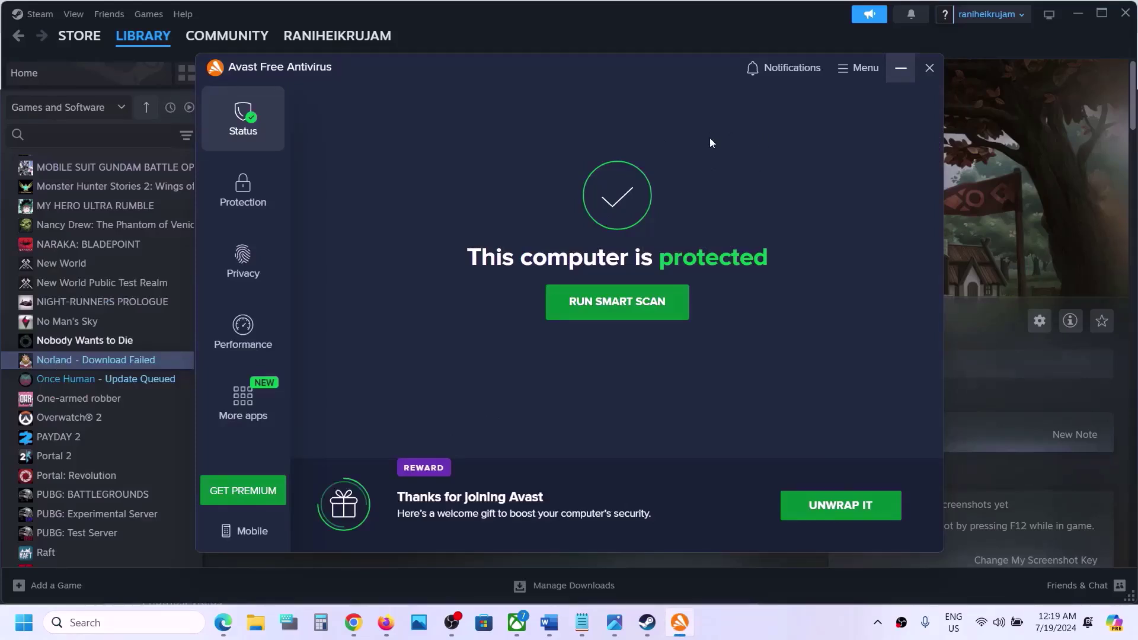
# Step: Go to Avast Settings > General > Exceptions and start a new exception
pyautogui.click(855, 74)
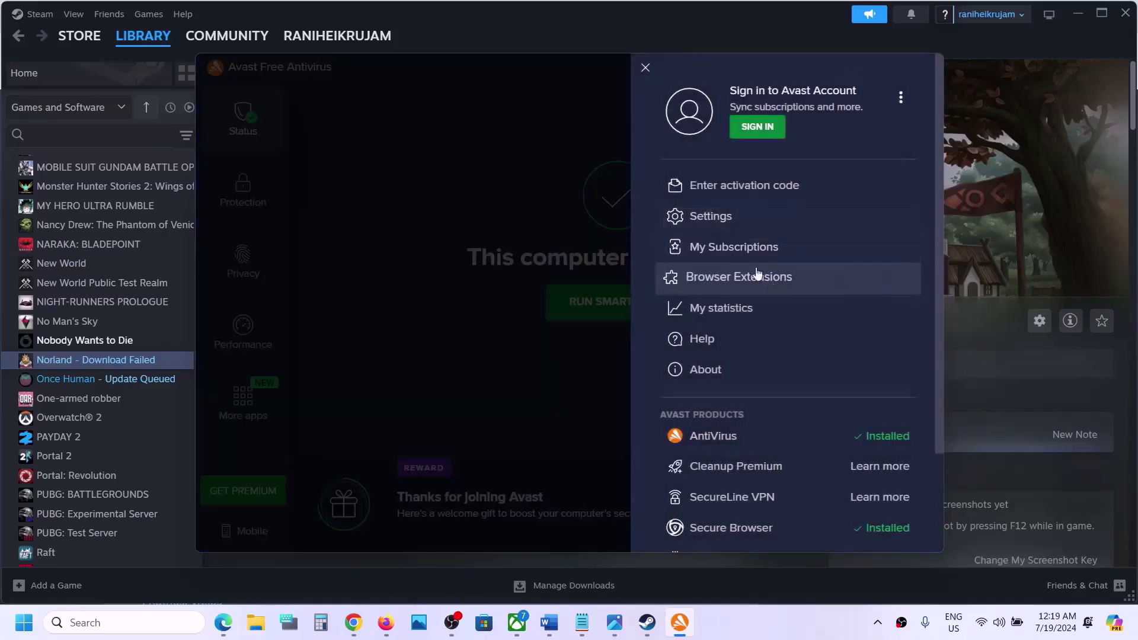
pyautogui.click(729, 219)
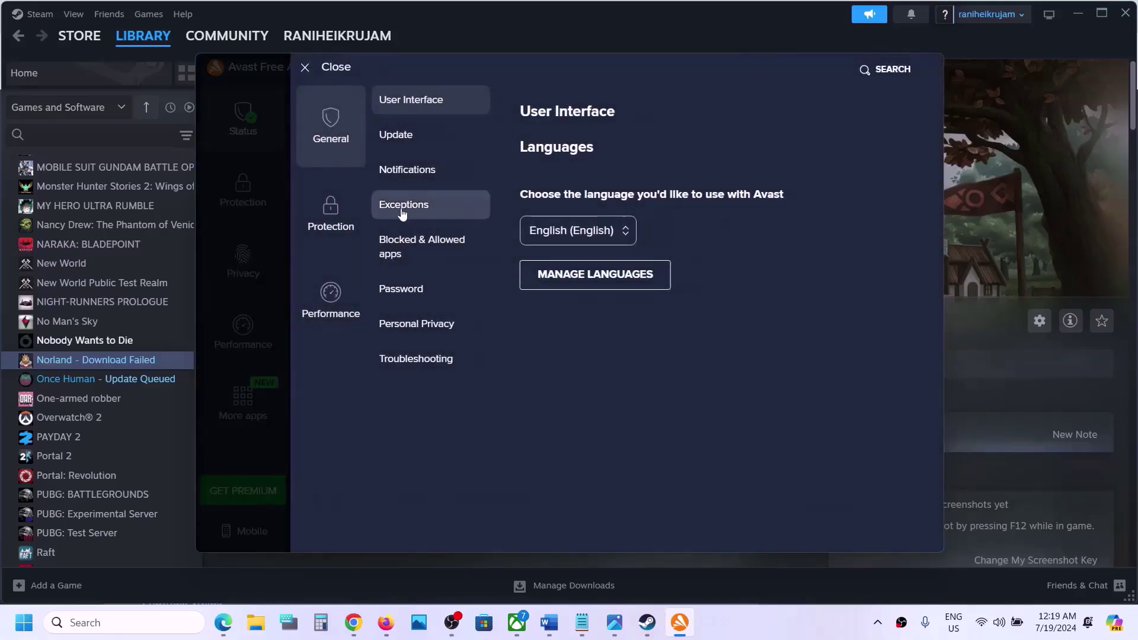
pyautogui.click(402, 208)
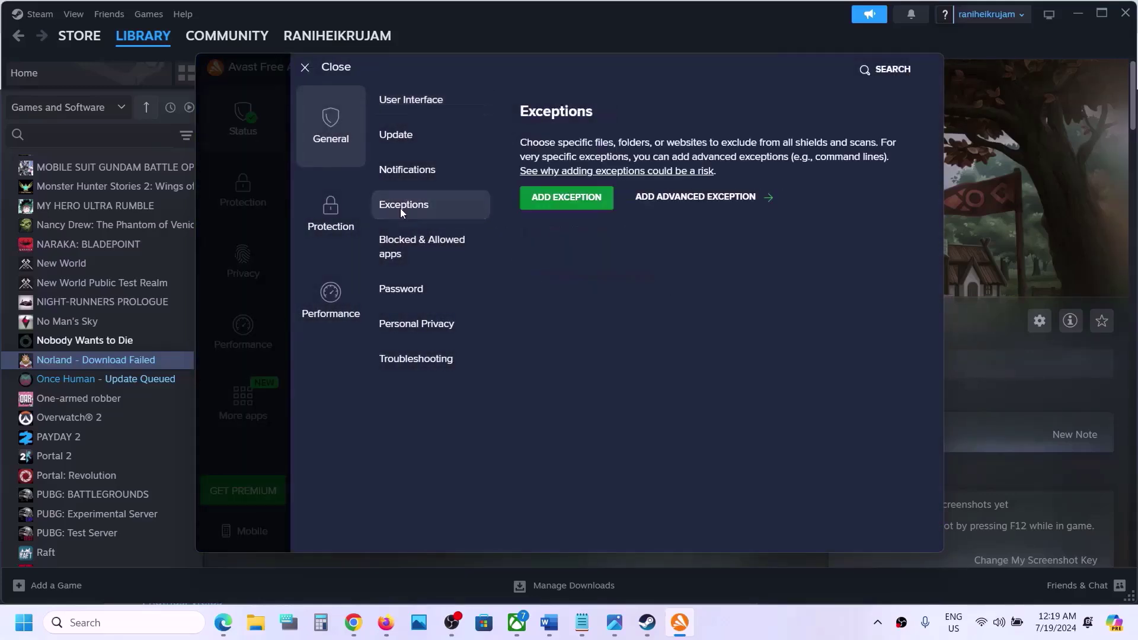
pyautogui.click(575, 197)
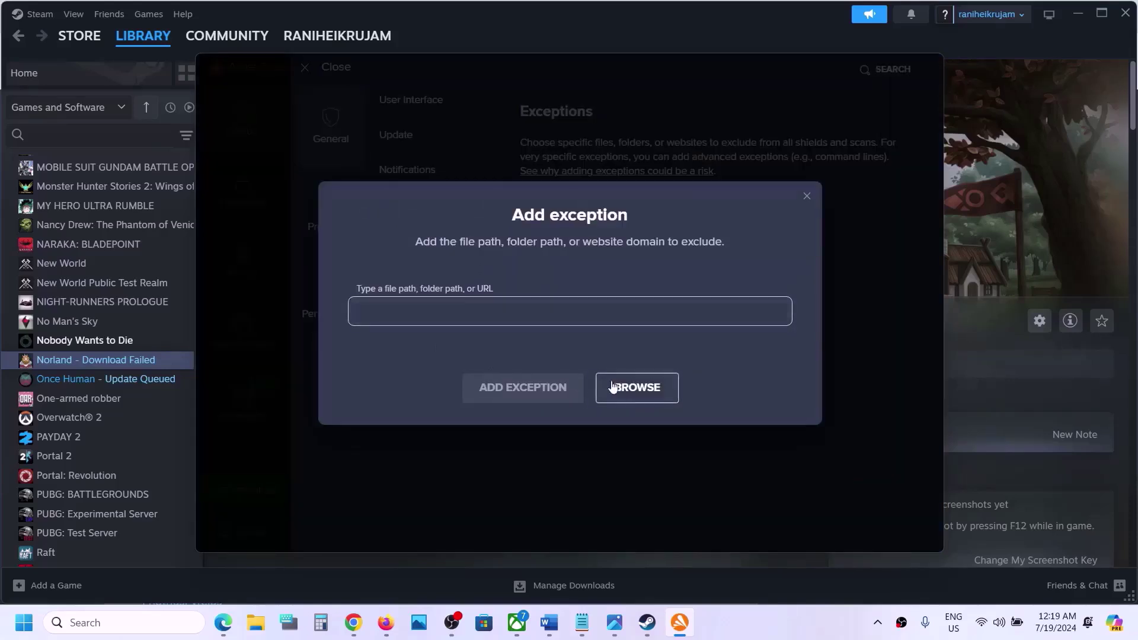
# Step: Browse the exception folder picker to C:\Program Files (x86)\Steam\steamapps
pyautogui.click(634, 387)
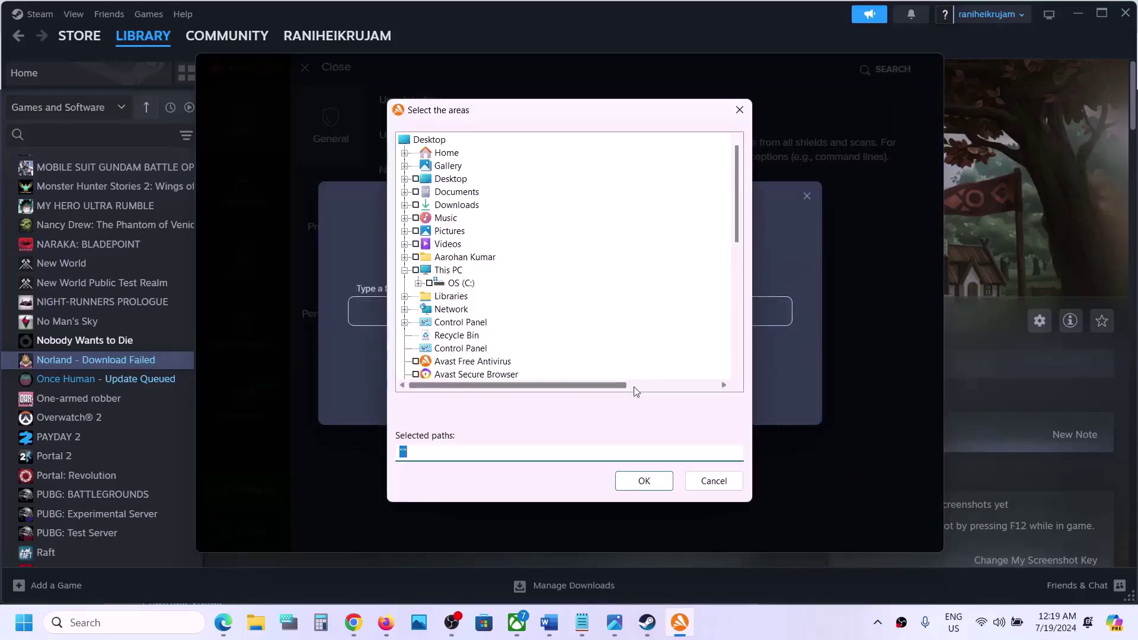
pyautogui.click(419, 283)
pyautogui.scroll(-1, 483, 248)
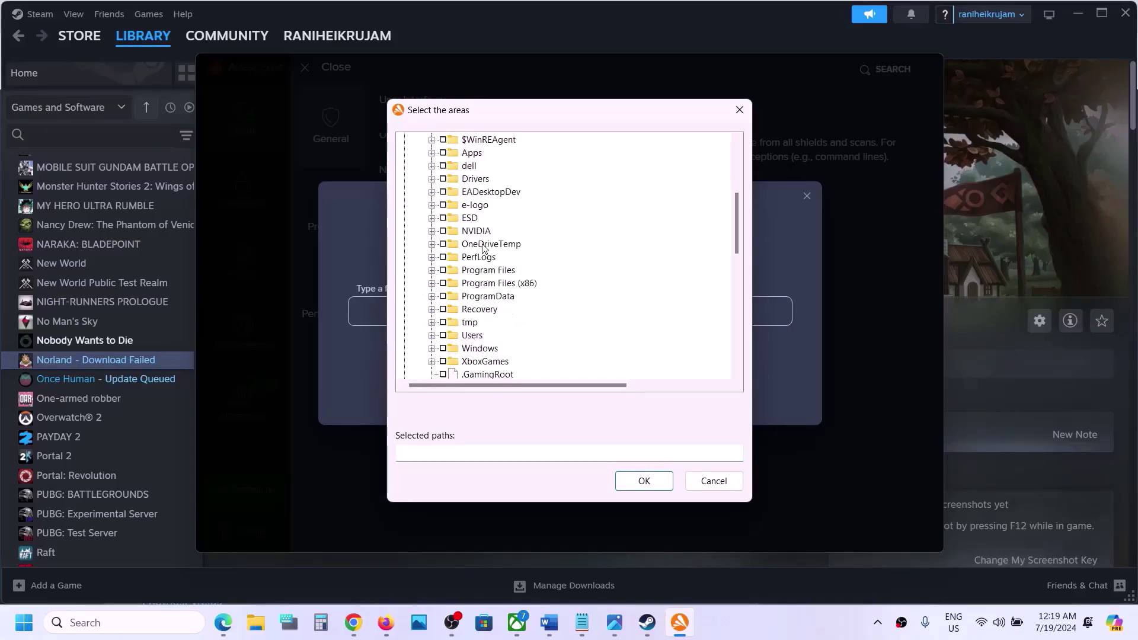
pyautogui.click(432, 284)
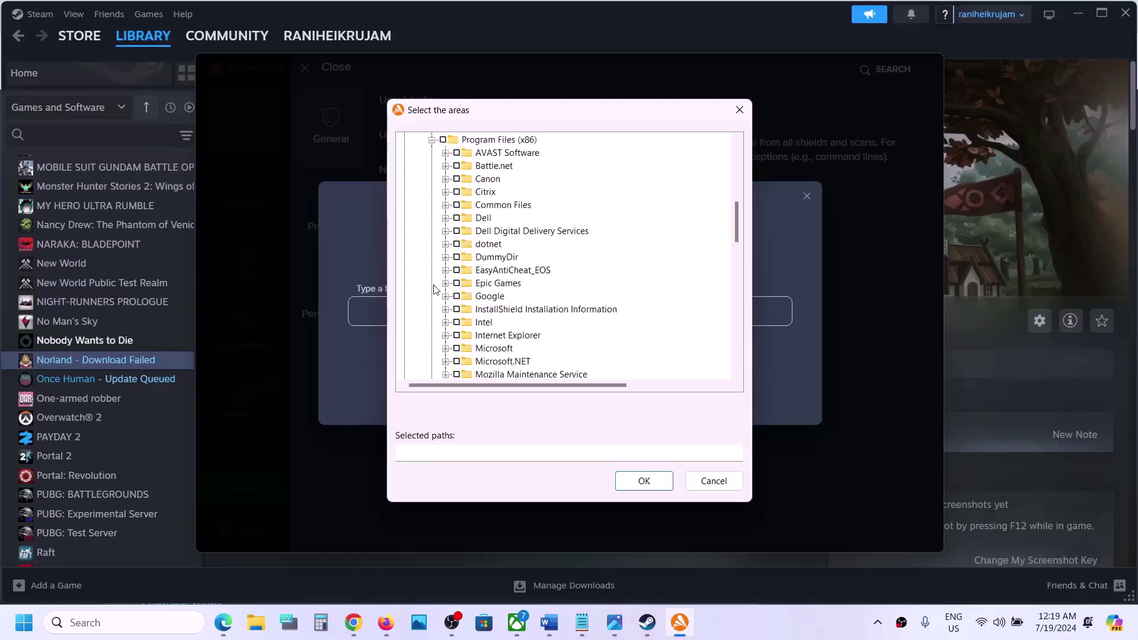
pyautogui.scroll(-5, 523, 308)
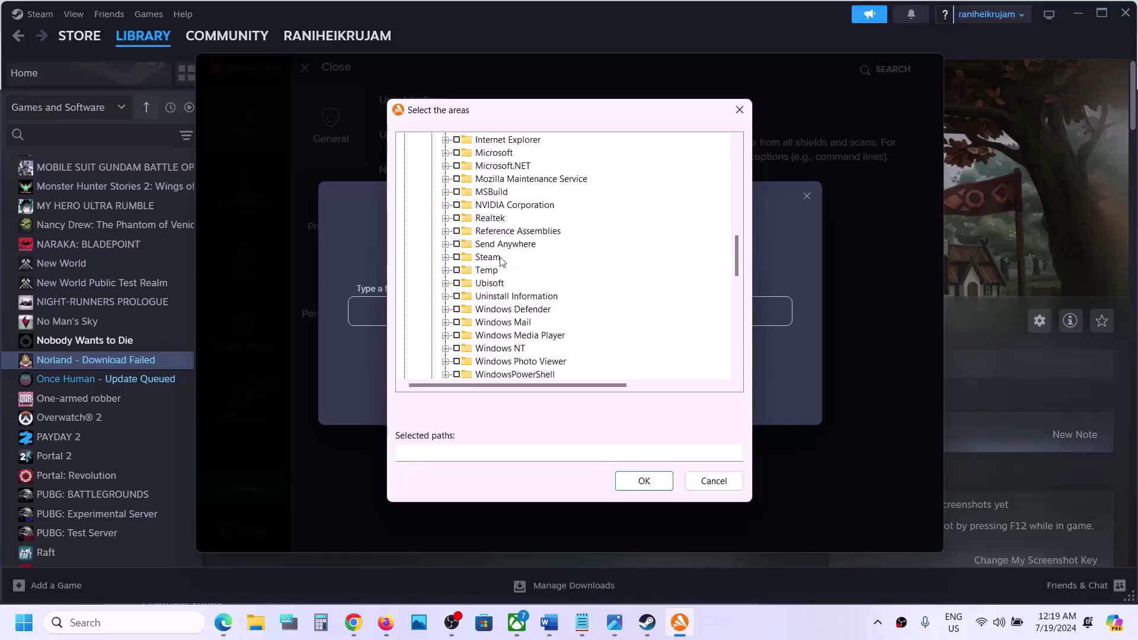
pyautogui.click(446, 258)
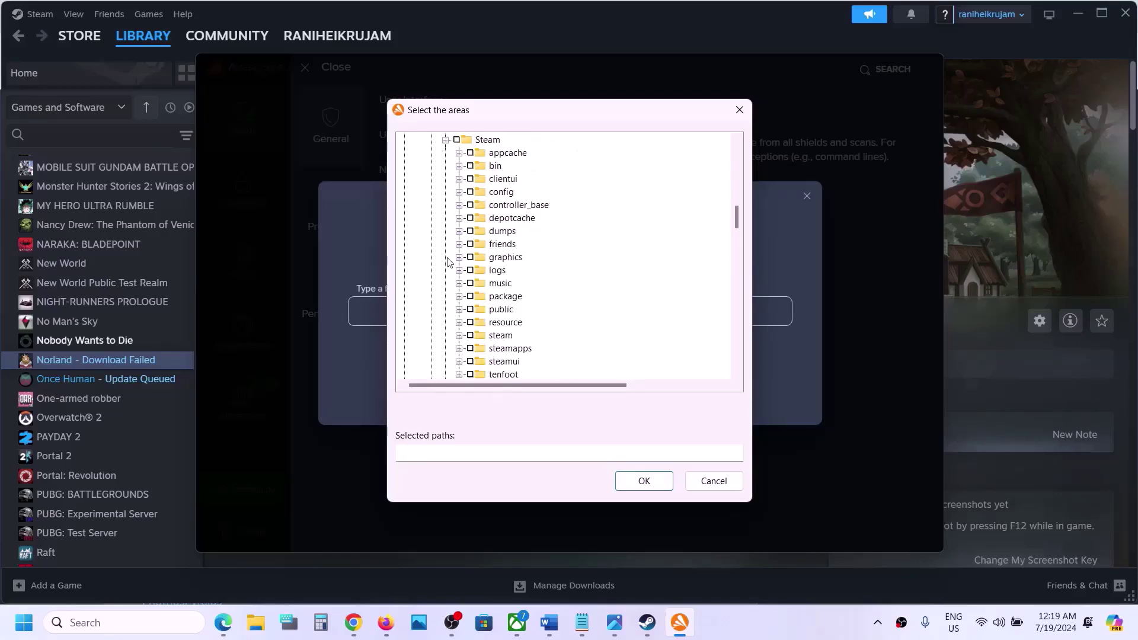
pyautogui.scroll(-3, 499, 270)
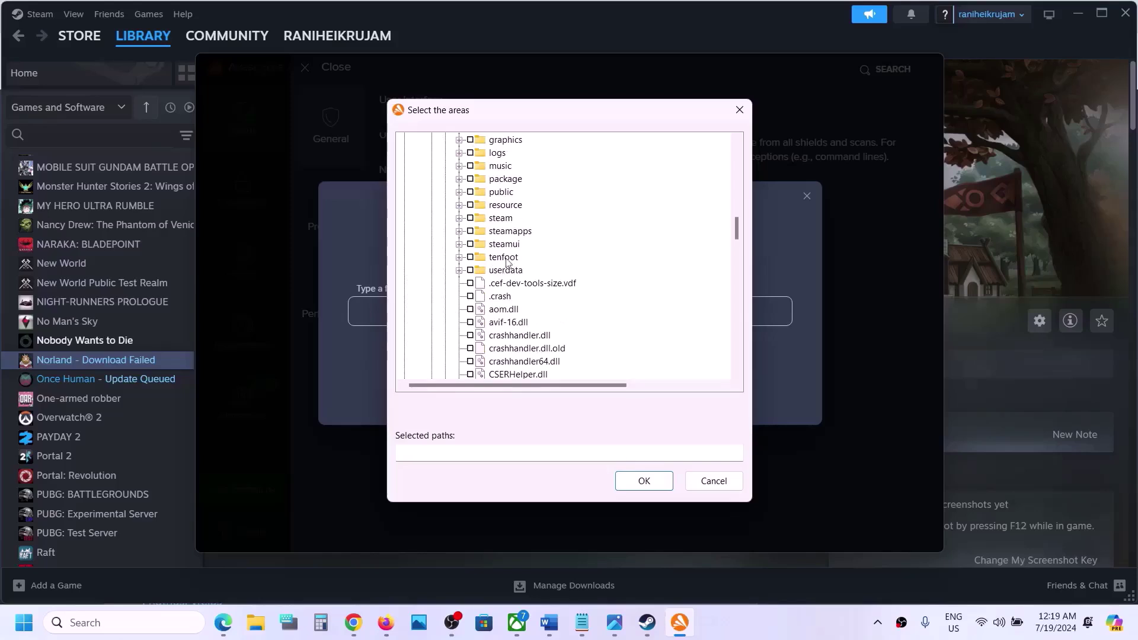
pyautogui.click(511, 231)
pyautogui.click(460, 232)
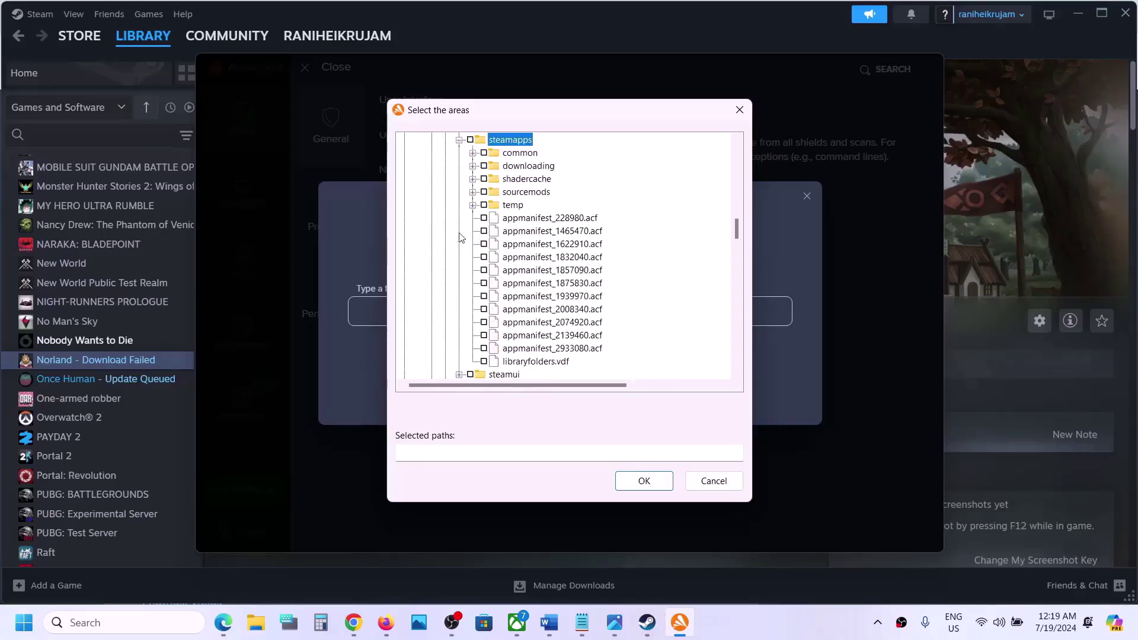
# Step: Tick the Norland Story Generating Strategy folder under common and add it as an exception
pyautogui.click(516, 153)
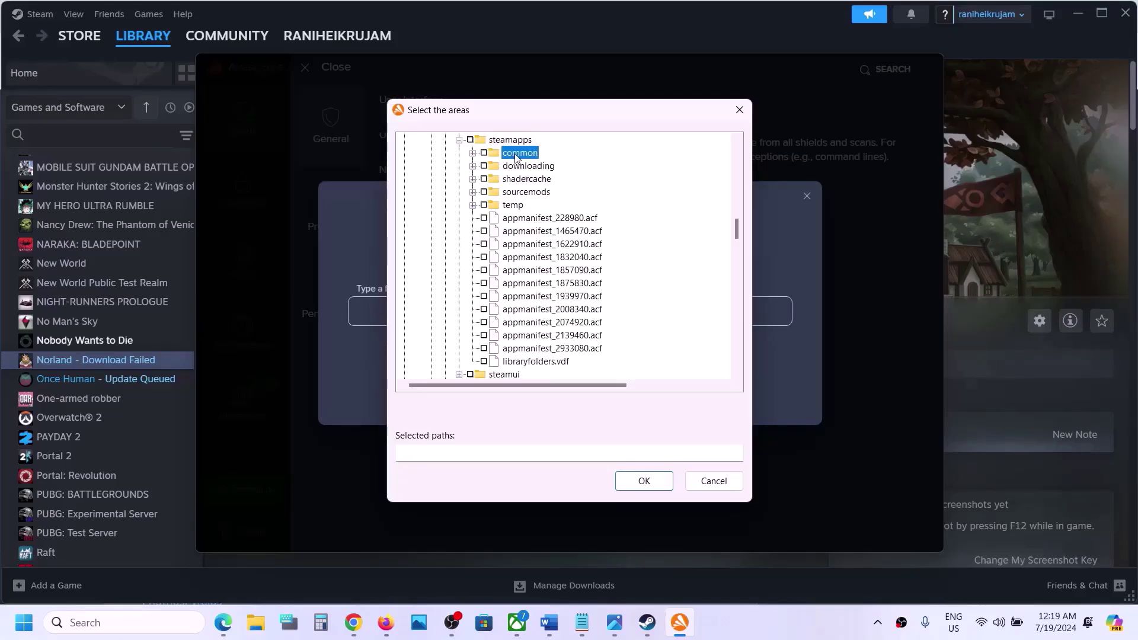
pyautogui.click(473, 154)
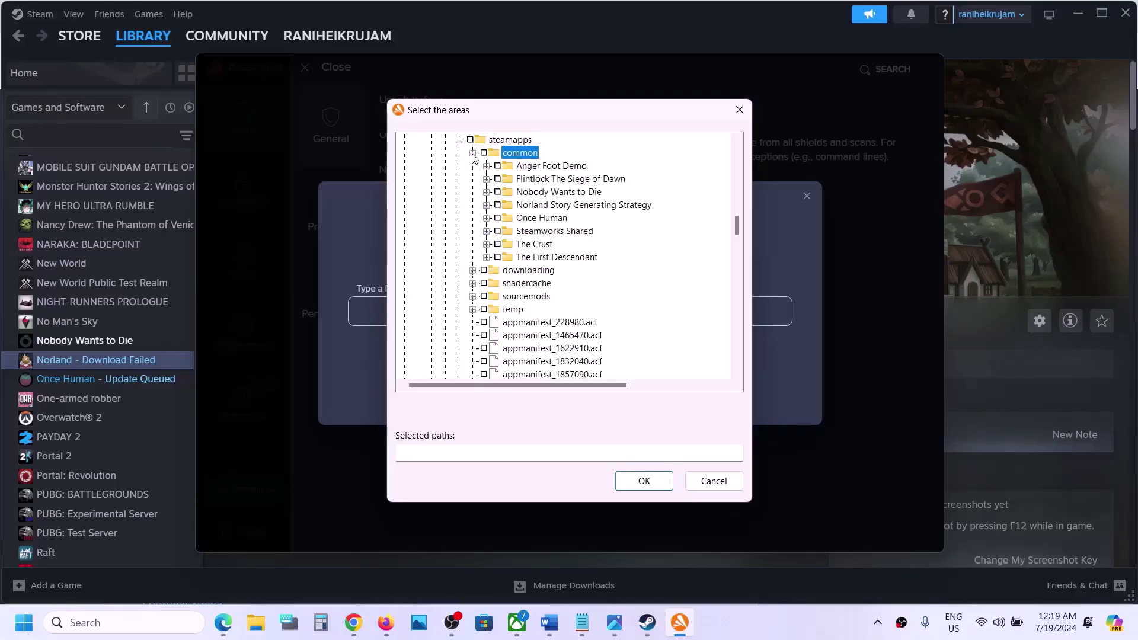
pyautogui.click(558, 208)
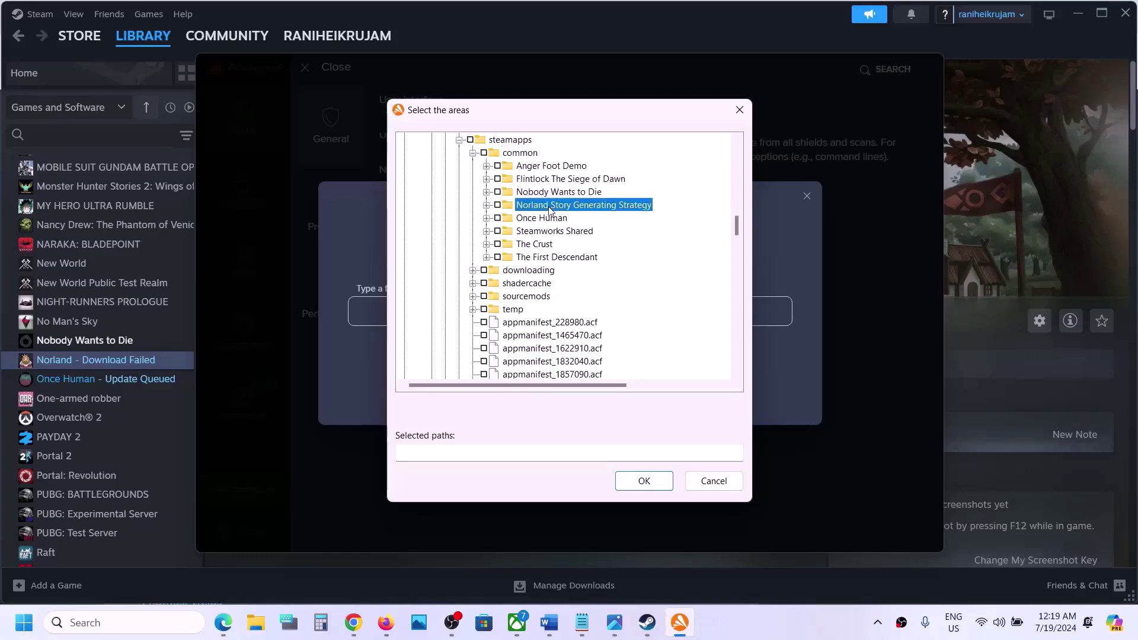
pyautogui.click(498, 205)
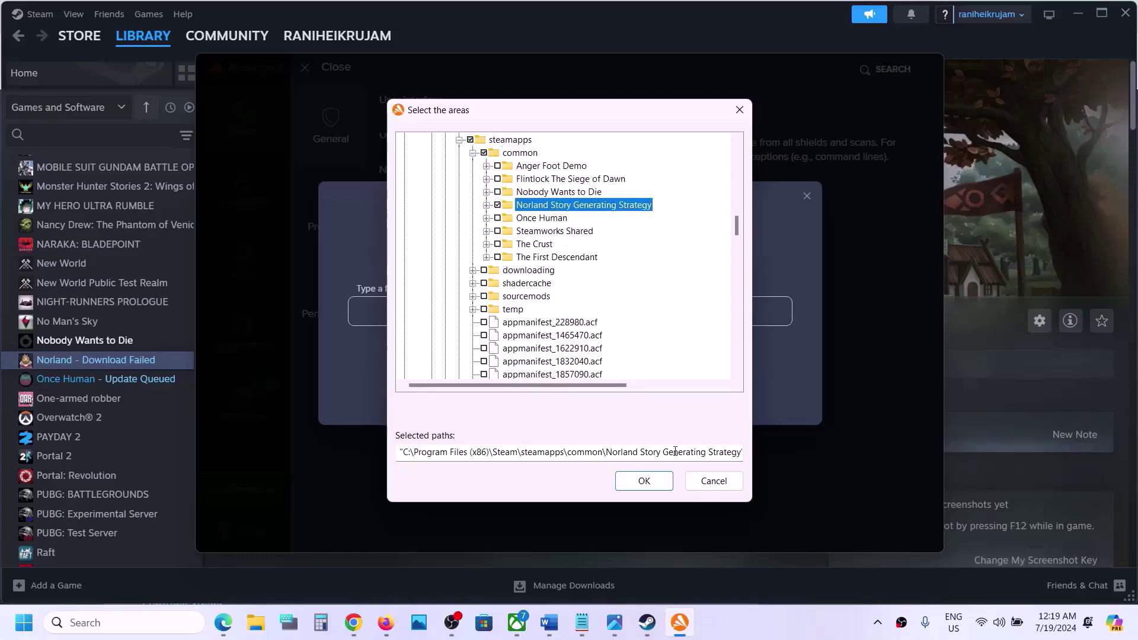
pyautogui.click(644, 481)
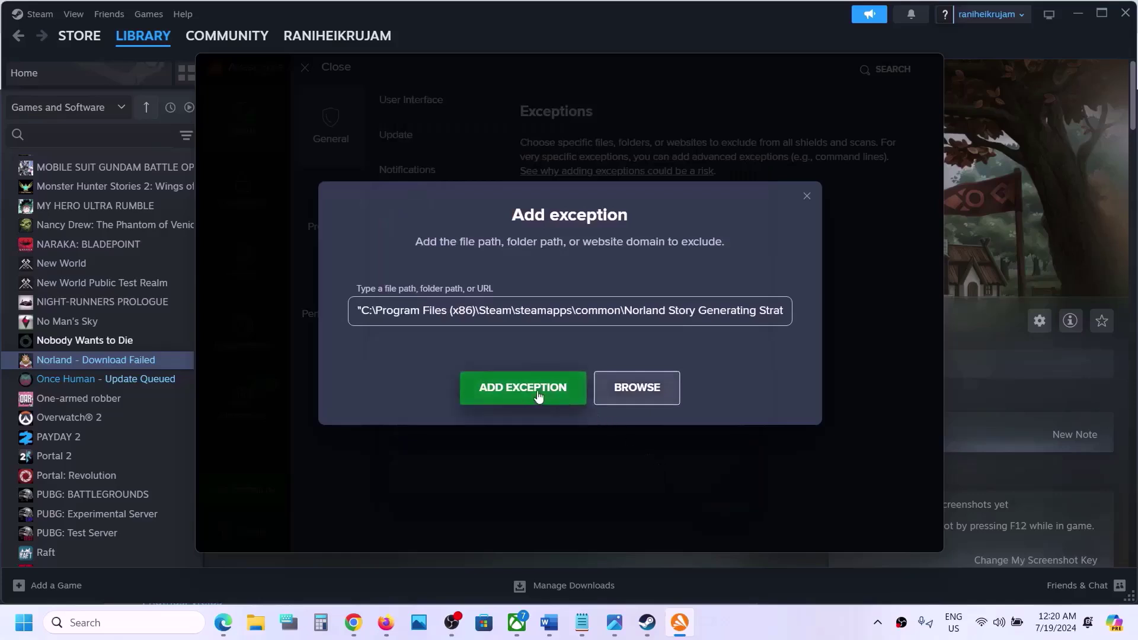
pyautogui.click(531, 389)
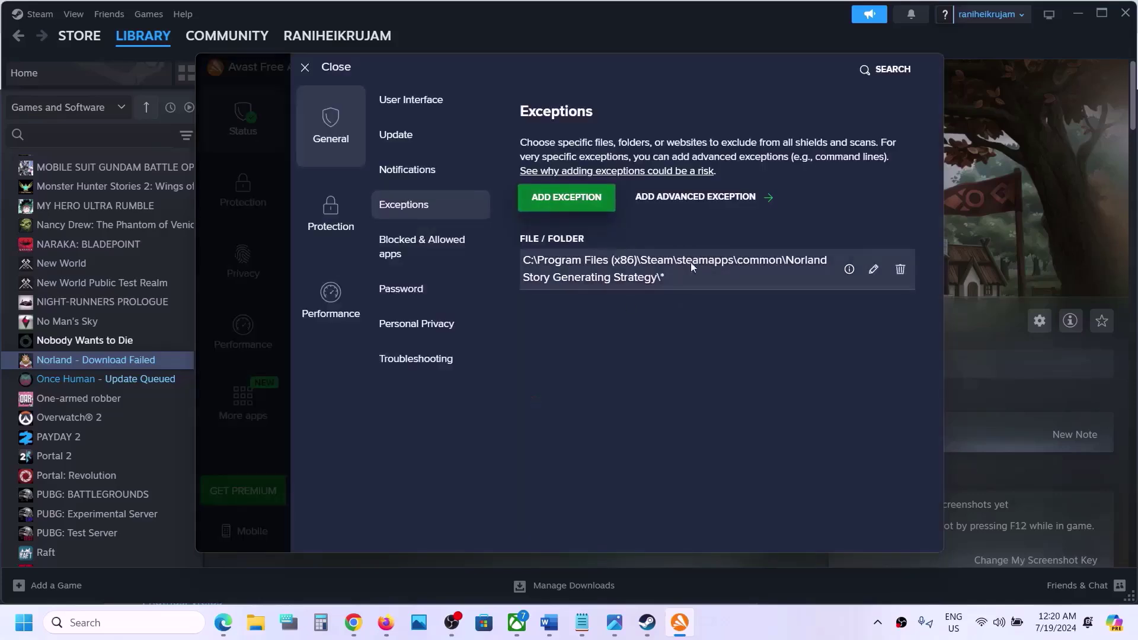
# Step: Open Avast's Quarantine from the tray icon menu, showing Norland.exe flagged as FileRepMalware
pyautogui.click(879, 628)
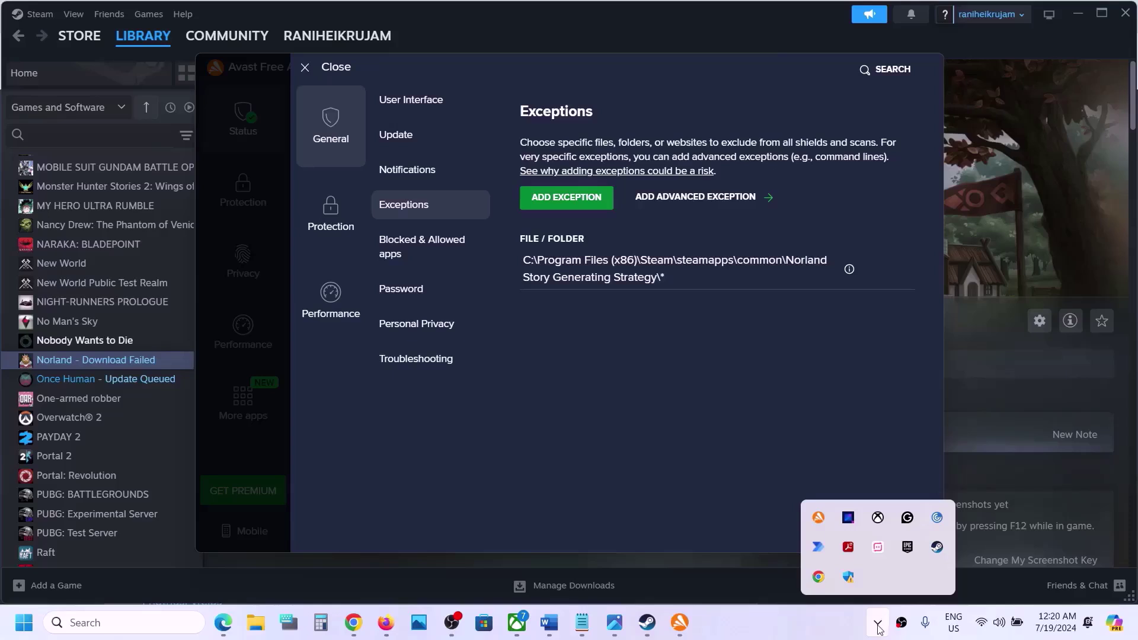
pyautogui.click(878, 625)
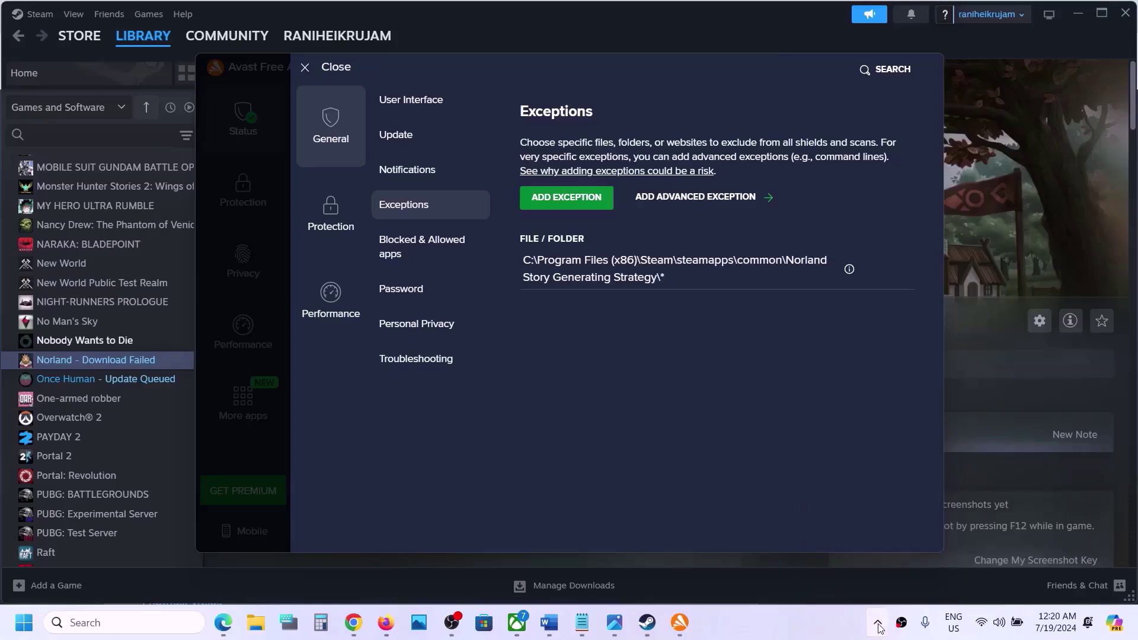
pyautogui.click(878, 625)
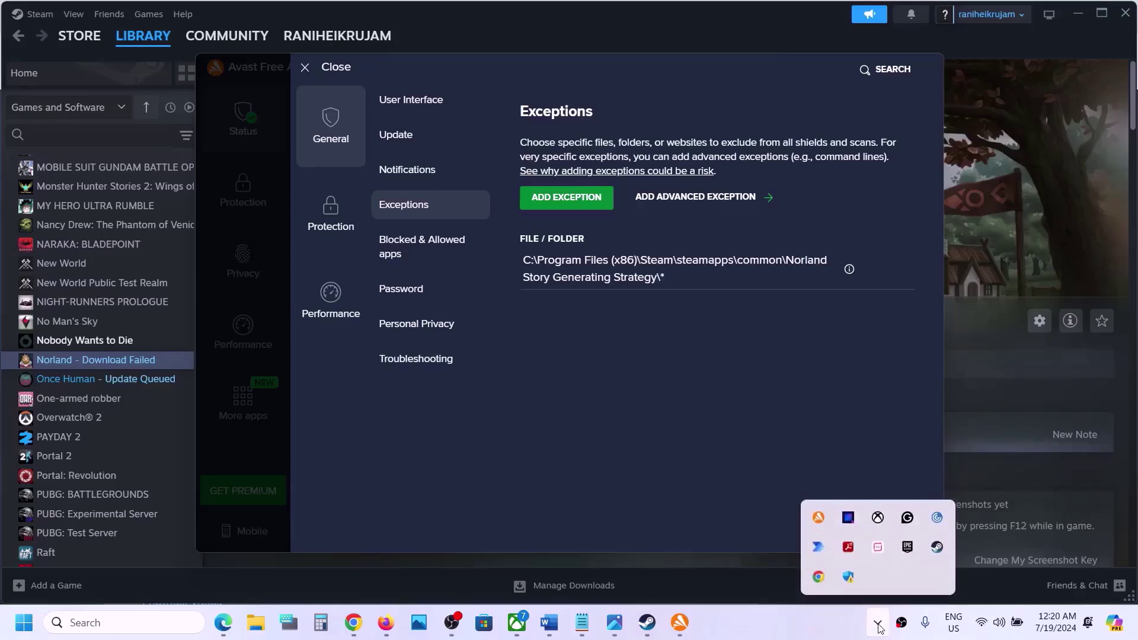
pyautogui.rightClick(818, 519)
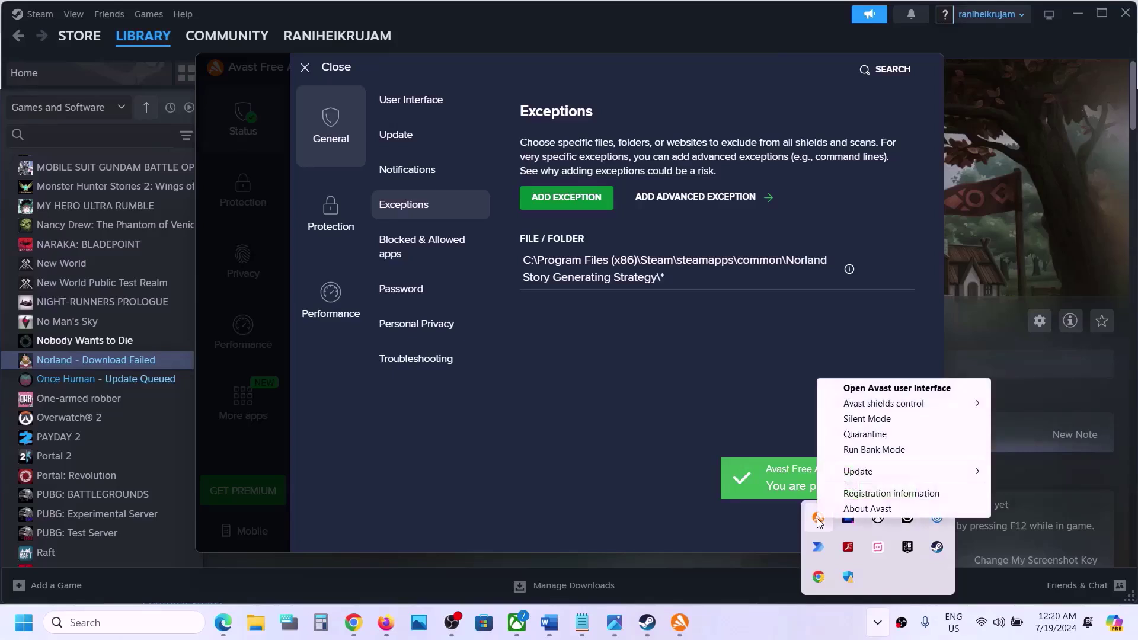
pyautogui.moveTo(862, 409)
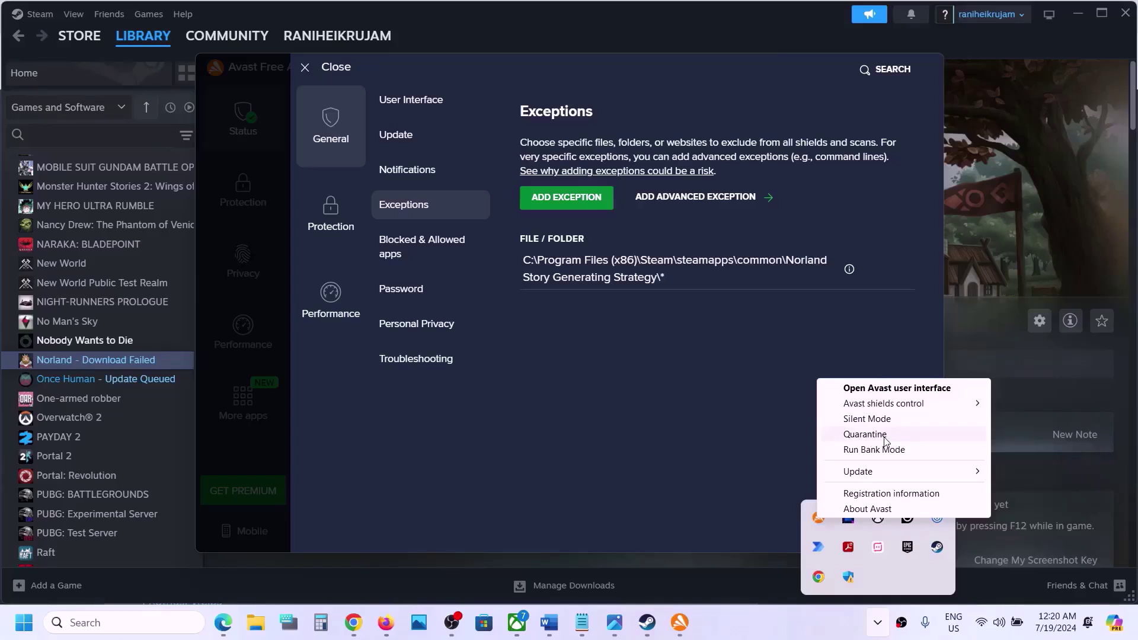
pyautogui.click(865, 434)
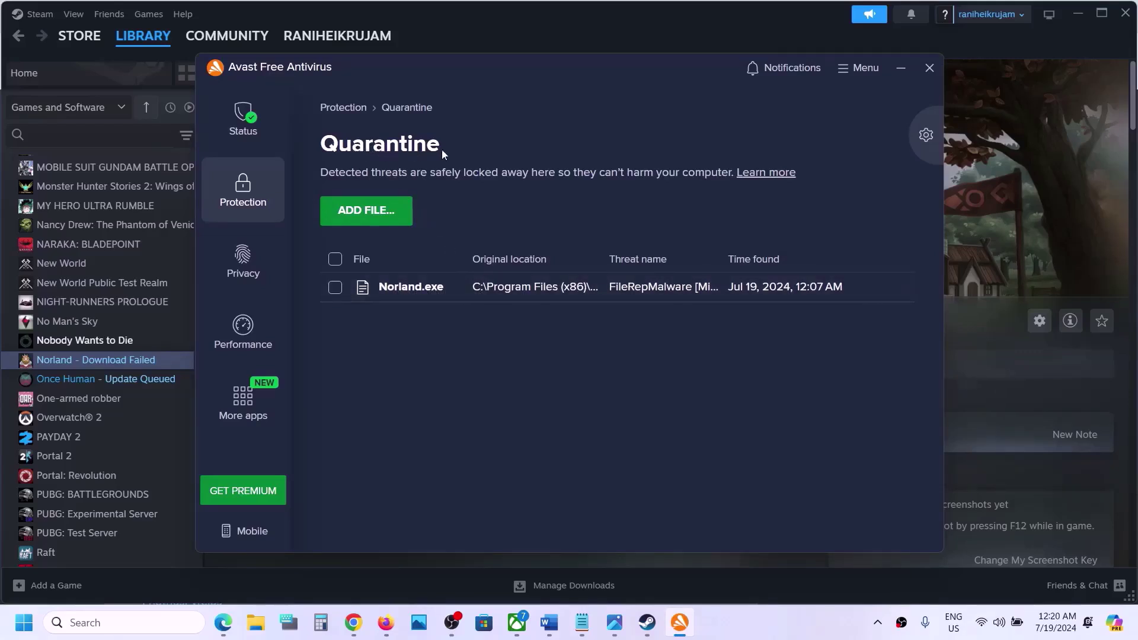
# Step: Restore Norland.exe from quarantine using Restore and add exception, then close the confirmation
pyautogui.click(335, 289)
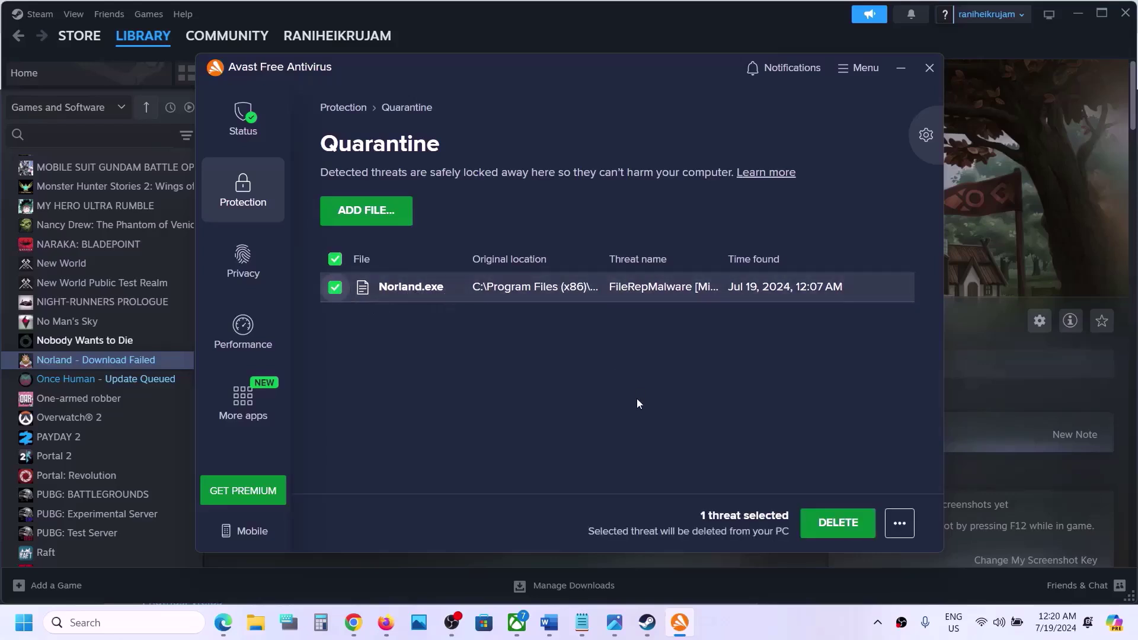
pyautogui.click(901, 530)
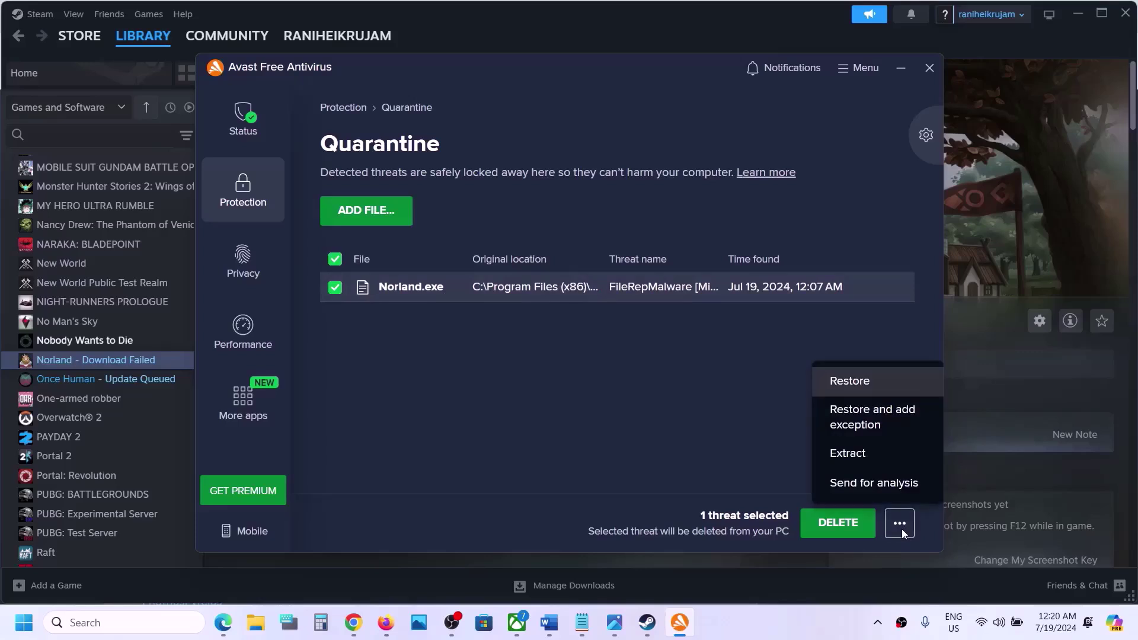
pyautogui.click(879, 426)
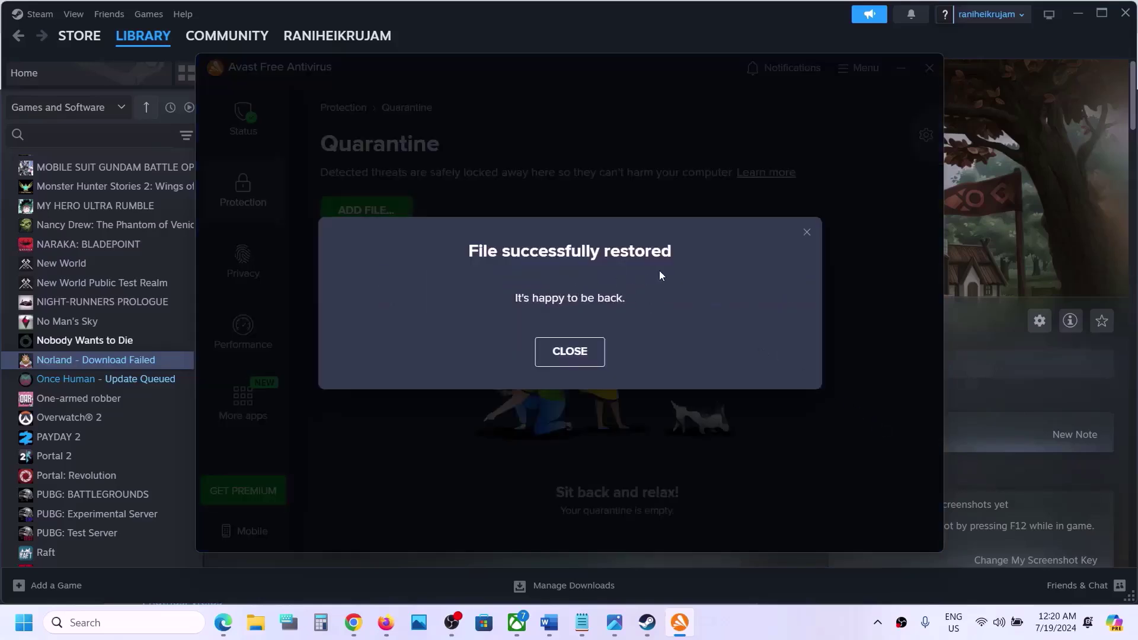
pyautogui.click(574, 359)
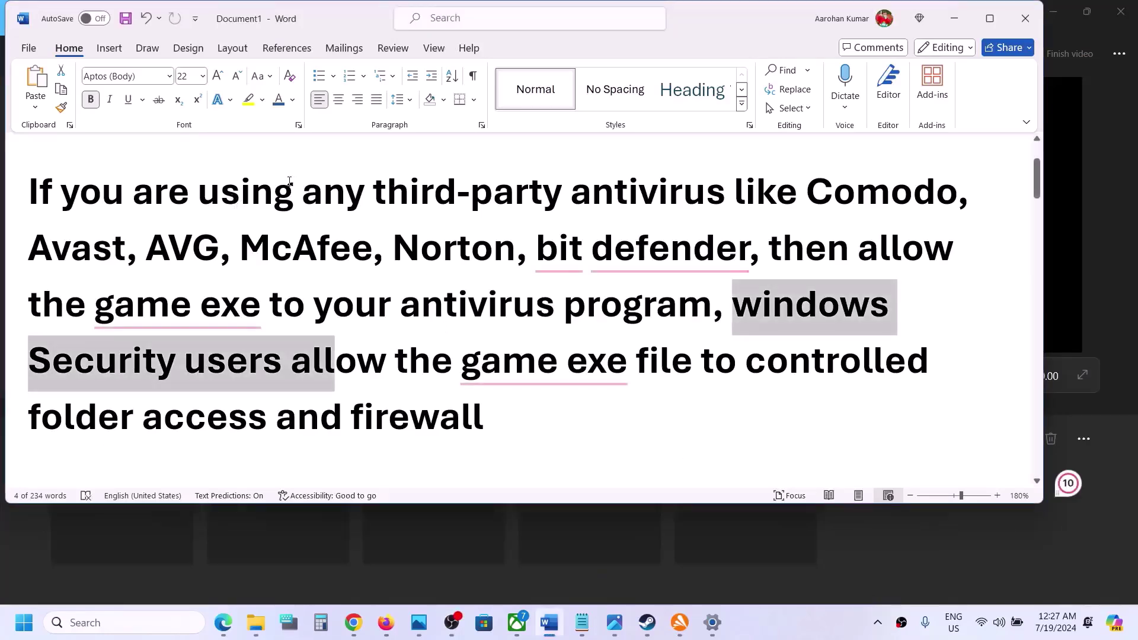
pyautogui.moveTo(200, 192); pyautogui.dragTo(462, 193)
pyautogui.moveTo(339, 178); pyautogui.dragTo(636, 245)
pyautogui.click(151, 249)
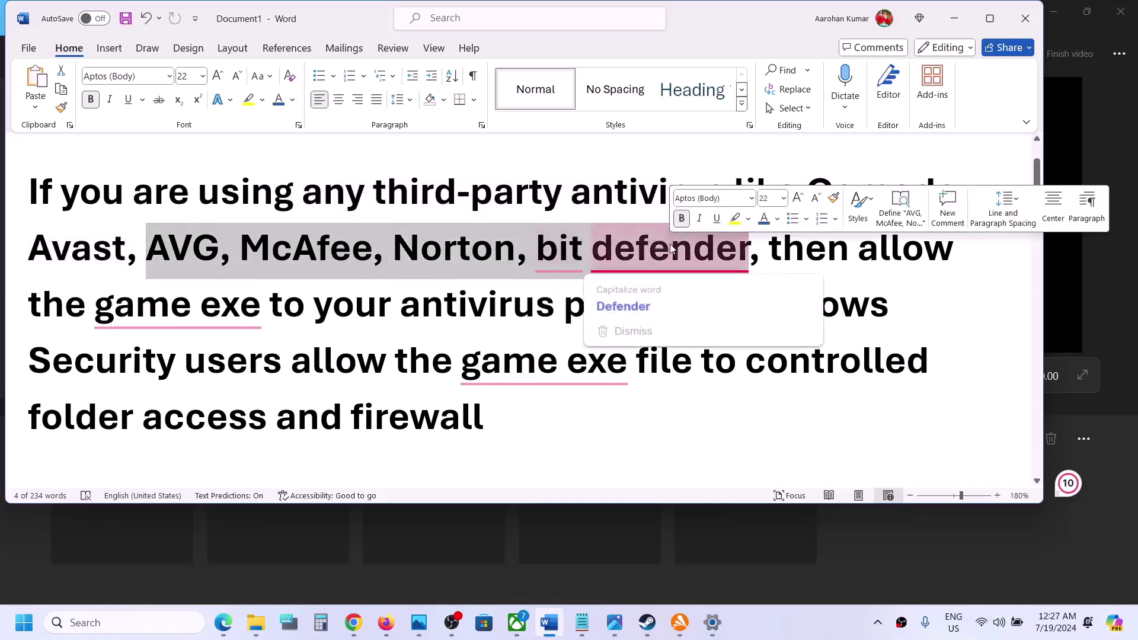
pyautogui.click(439, 247)
pyautogui.moveTo(129, 313)
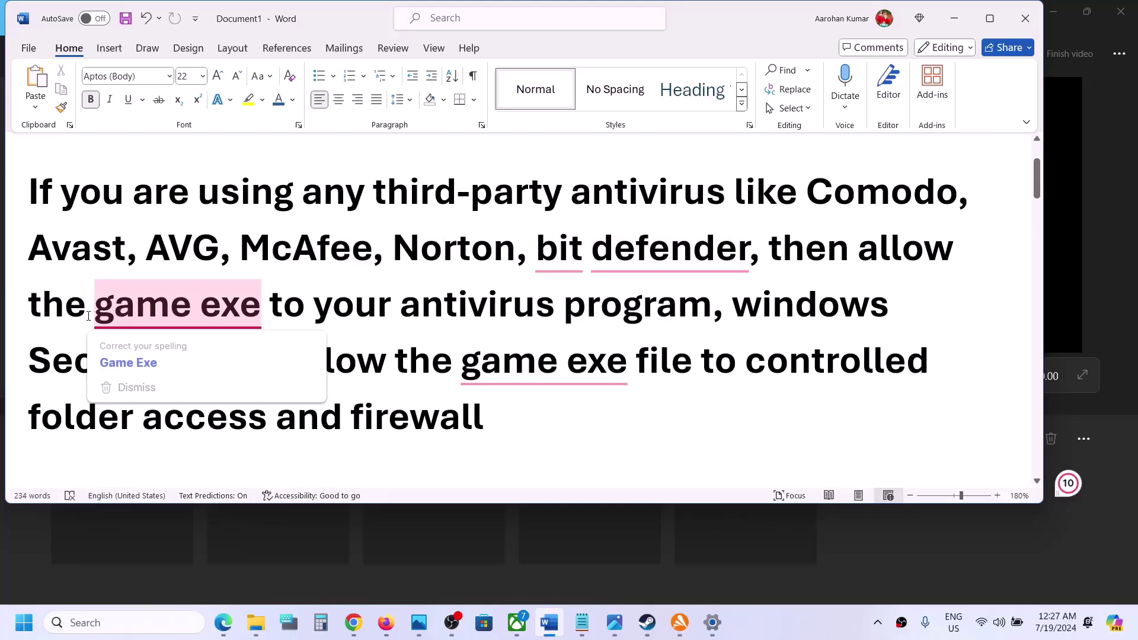
pyautogui.moveTo(88, 316); pyautogui.dragTo(654, 301)
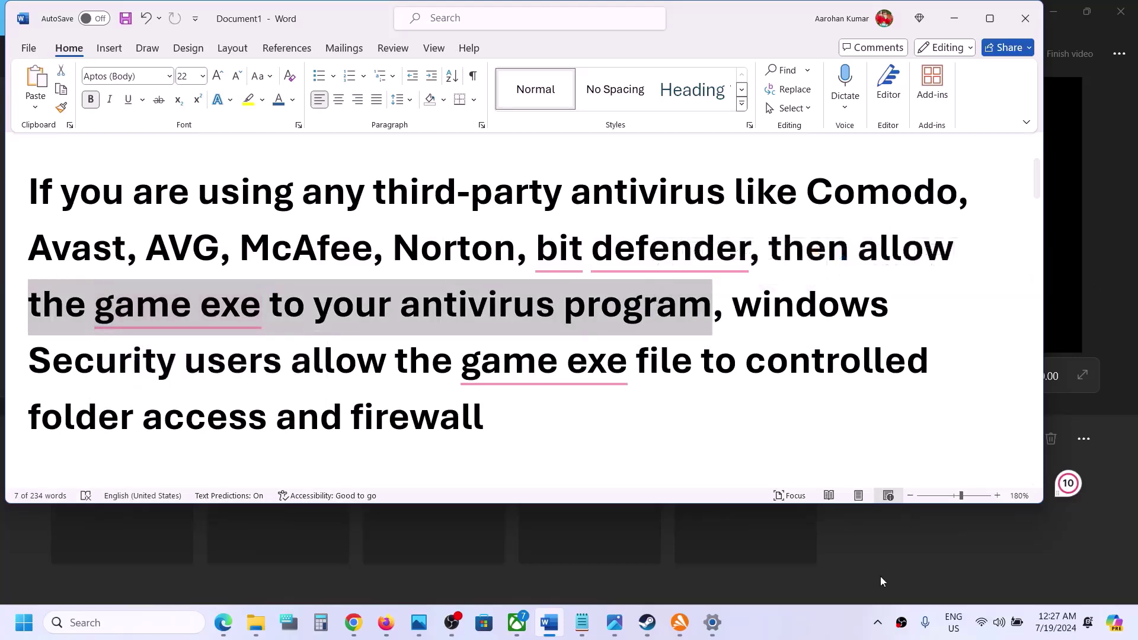
pyautogui.click(878, 624)
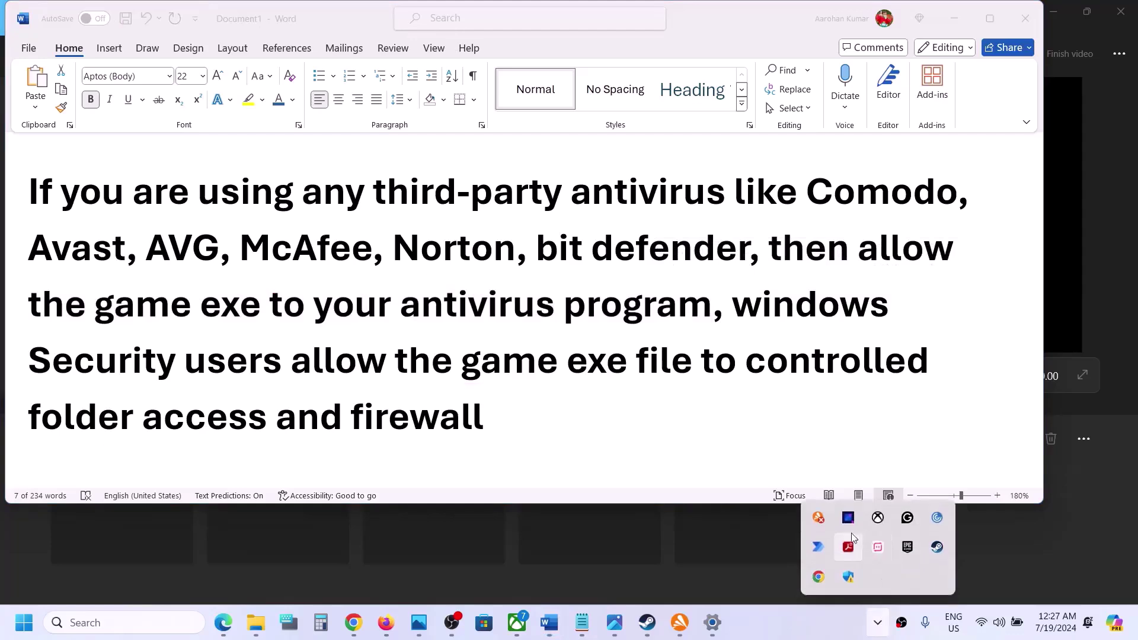
pyautogui.rightClick(823, 523)
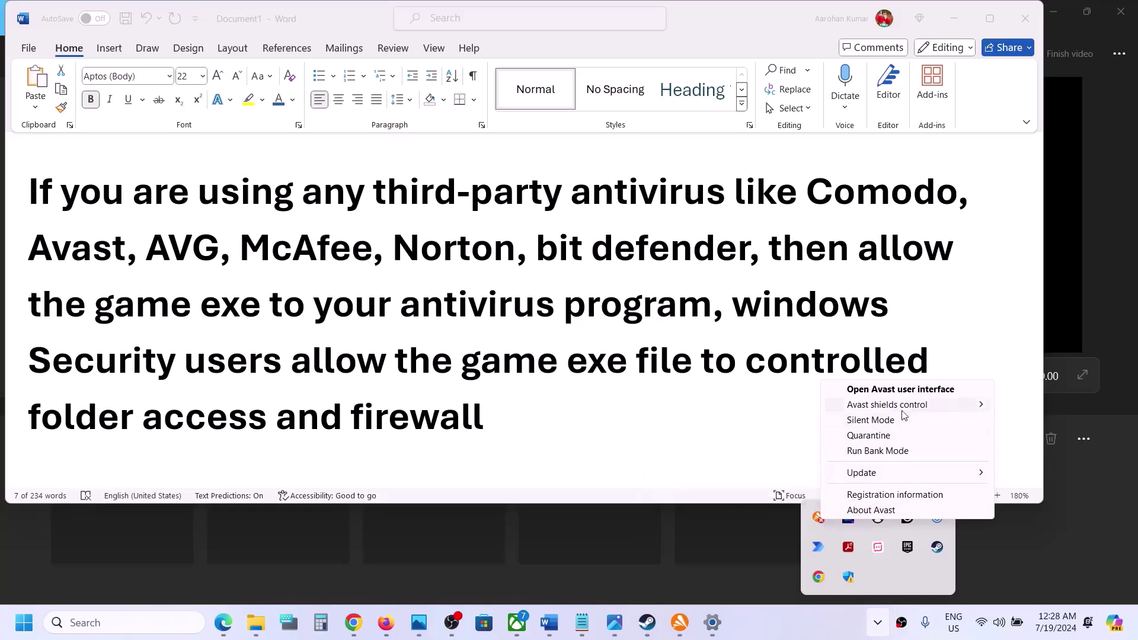
pyautogui.moveTo(899, 411)
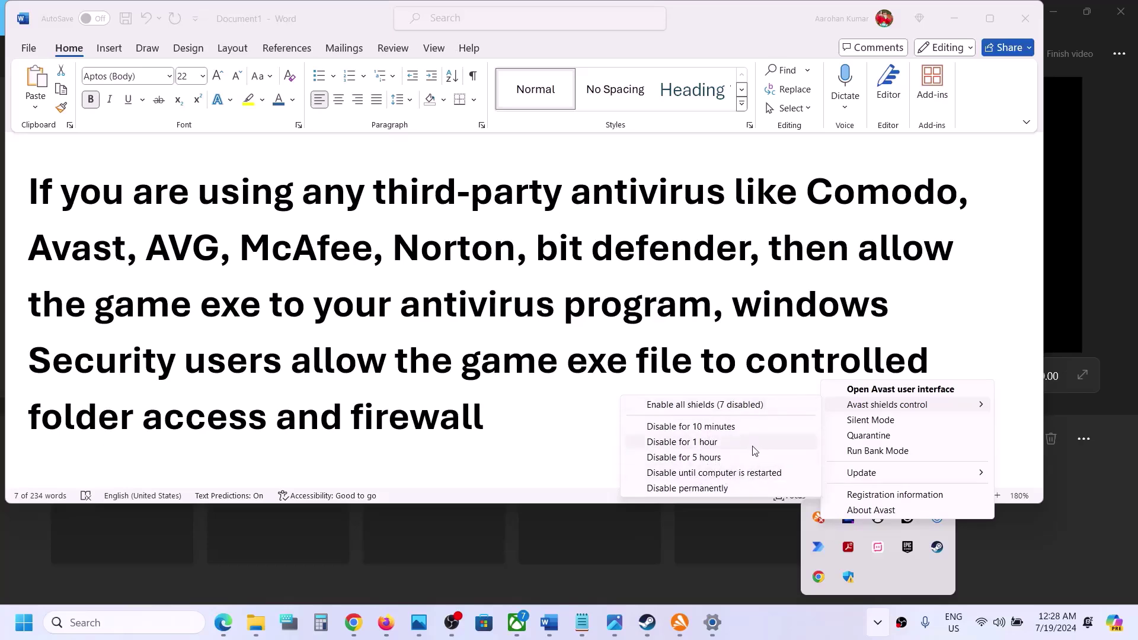
pyautogui.click(526, 391)
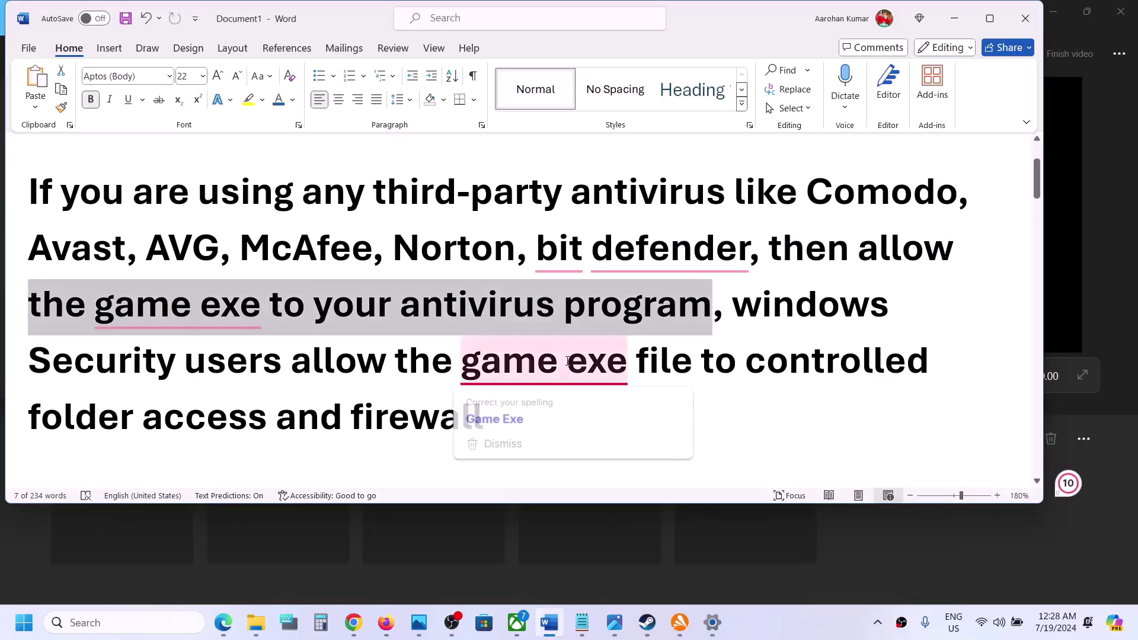
# Step: Highlight 'Security' and 'windows Security' in the Word note about antivirus exceptions
pyautogui.click(388, 367)
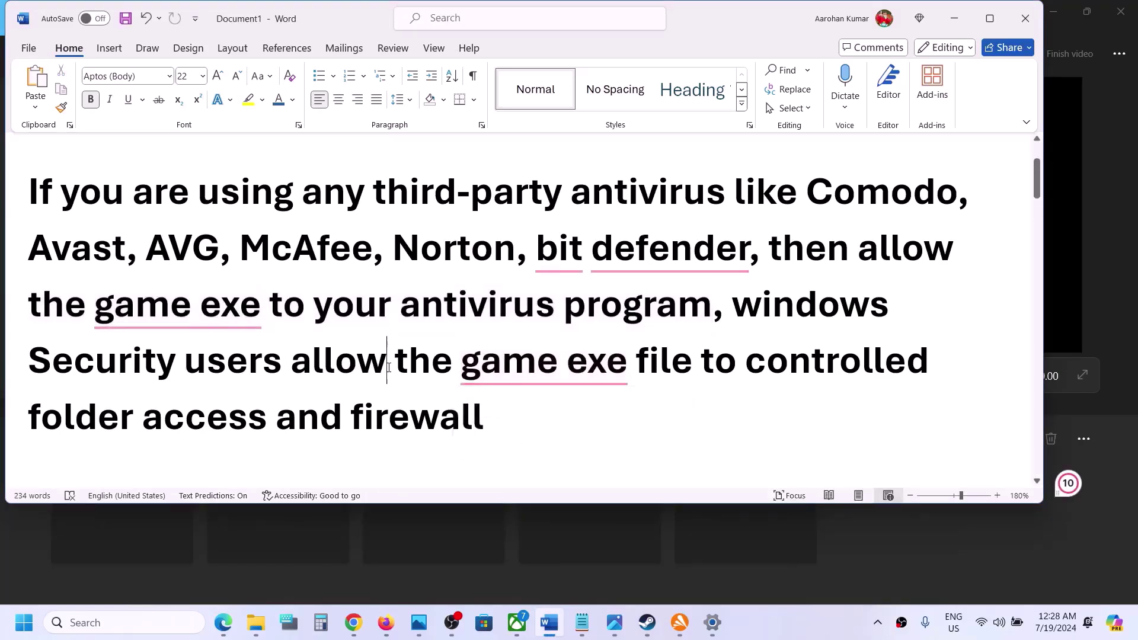
pyautogui.doubleClick(97, 367)
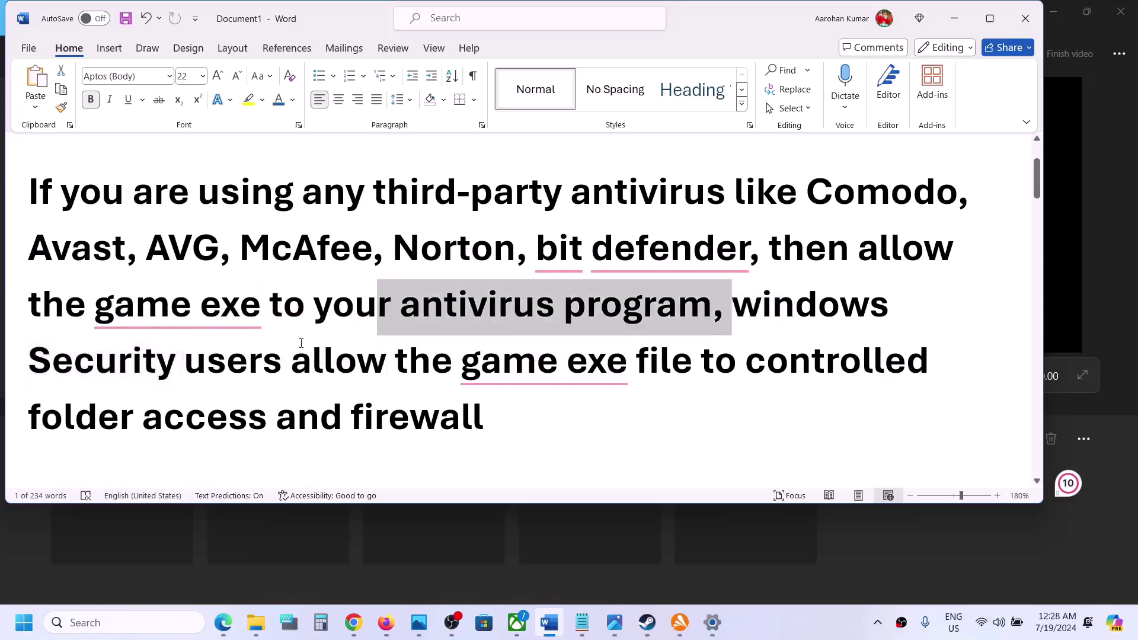
pyautogui.moveTo(301, 343); pyautogui.dragTo(738, 307)
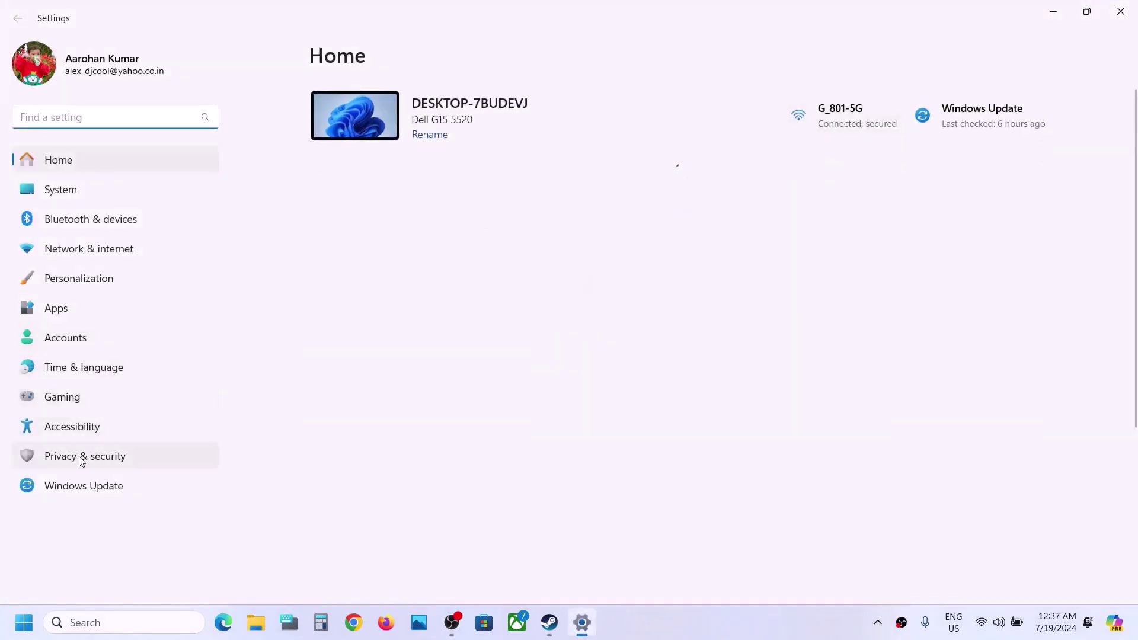
# Step: Reach Virus & threat protection through Privacy & security and Windows Security, scrolling to ransomware protection
pyautogui.click(82, 460)
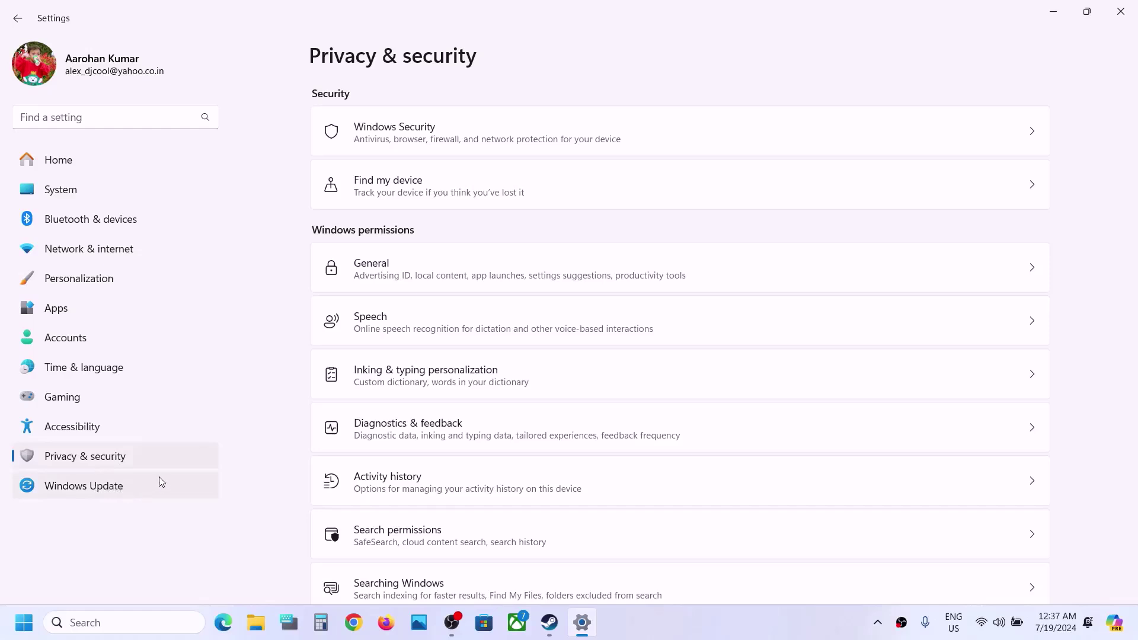
pyautogui.click(413, 141)
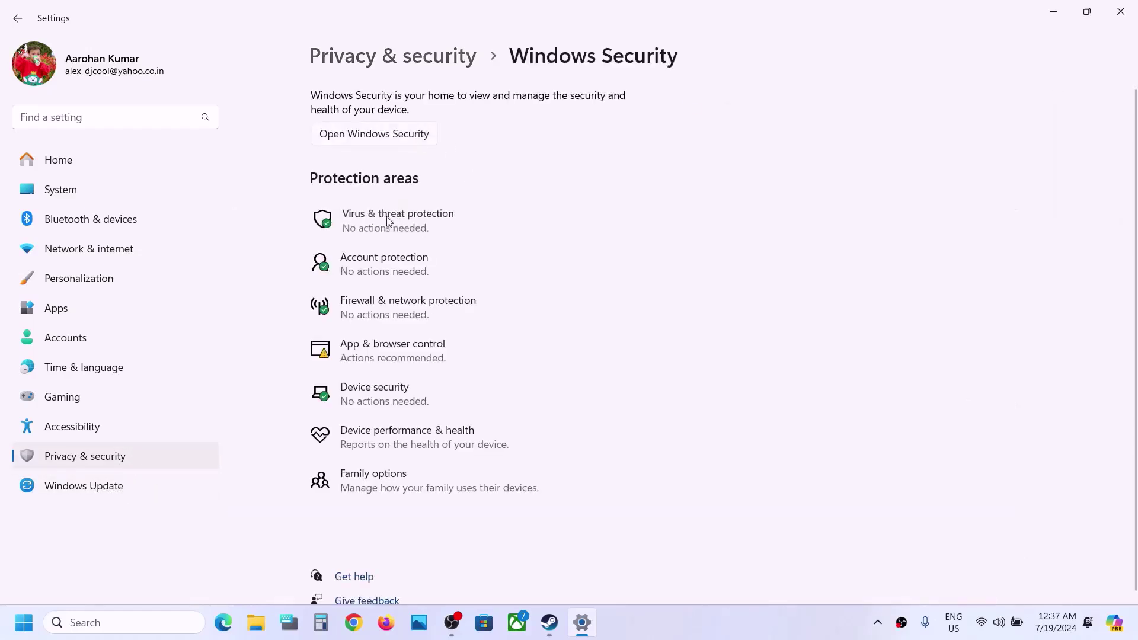
pyautogui.click(389, 222)
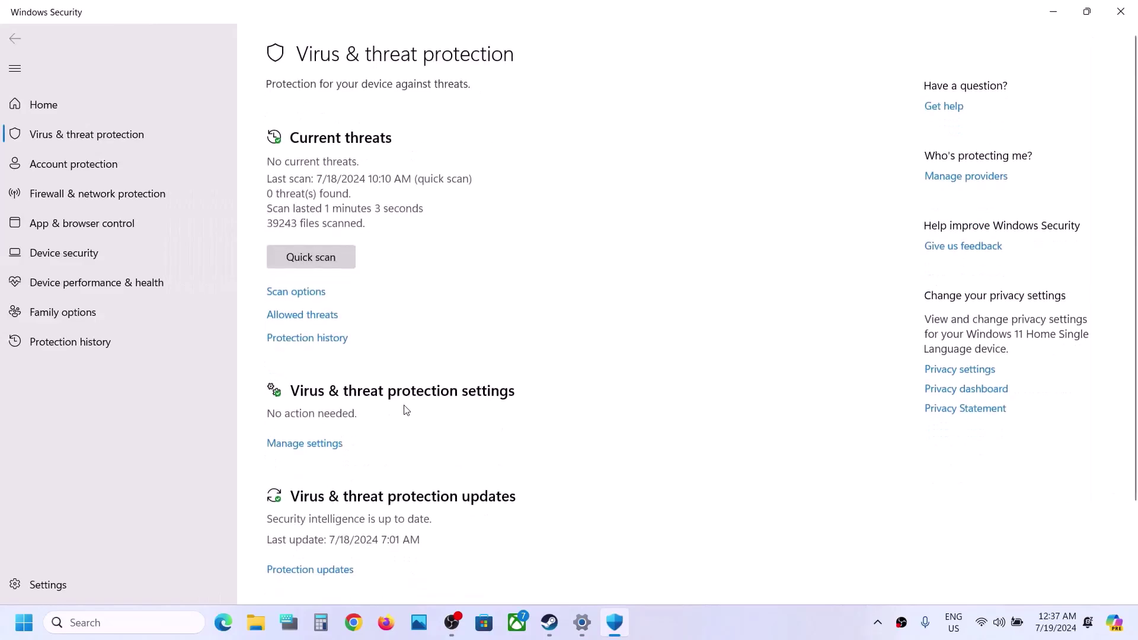
pyautogui.scroll(-2, 374, 521)
# Step: Open Controlled folder access's allowed apps and start adding an app via Browse all apps
pyautogui.click(356, 553)
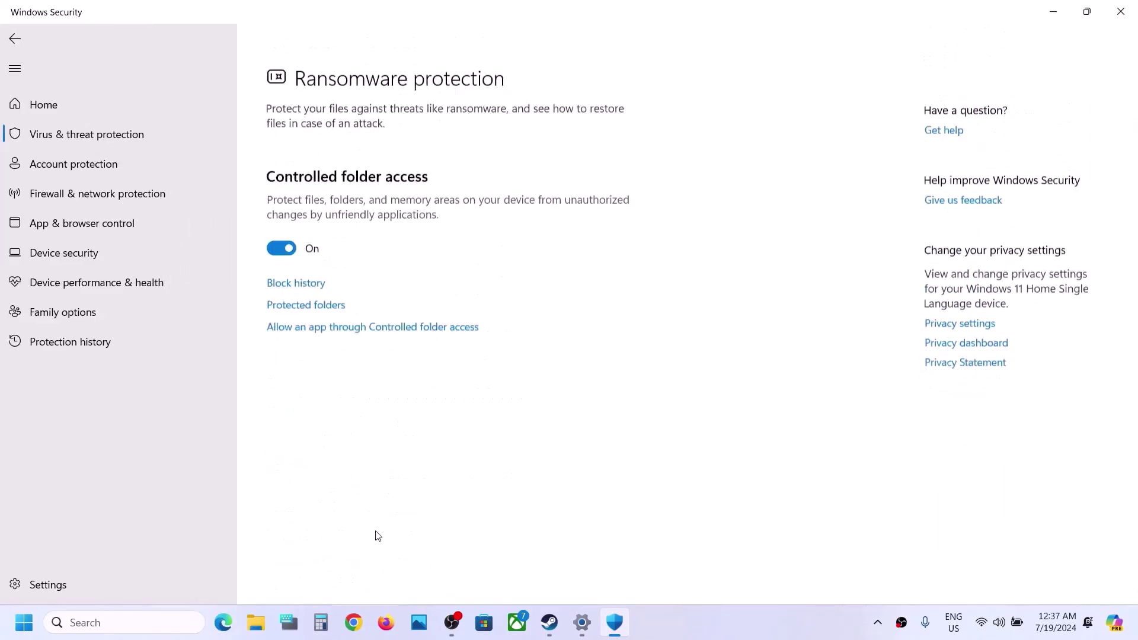
pyautogui.click(359, 304)
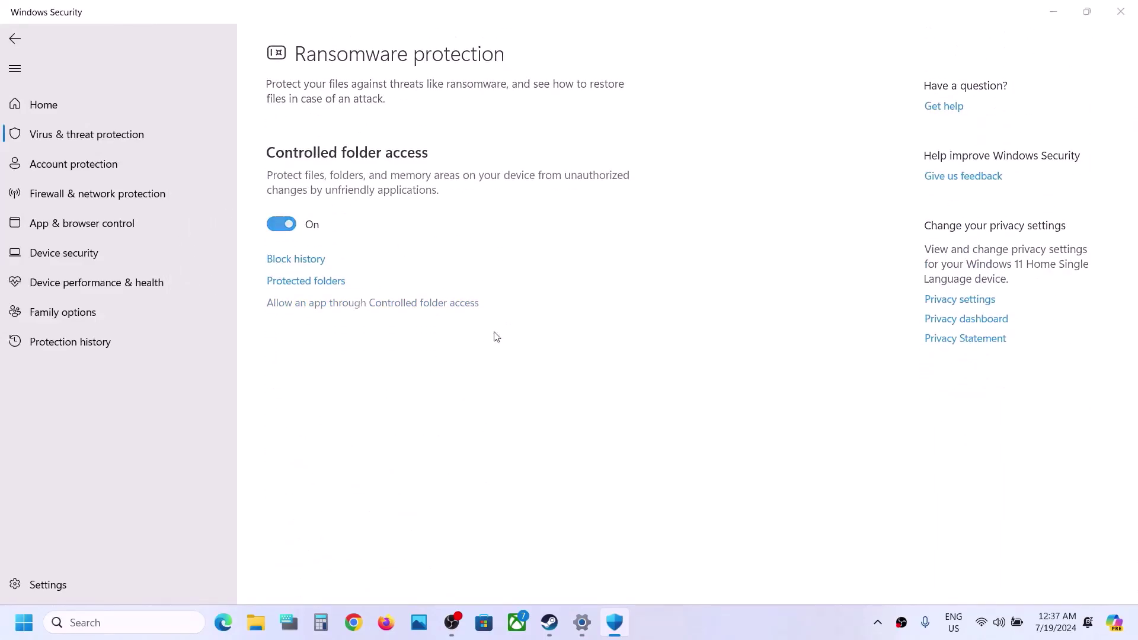
pyautogui.click(491, 436)
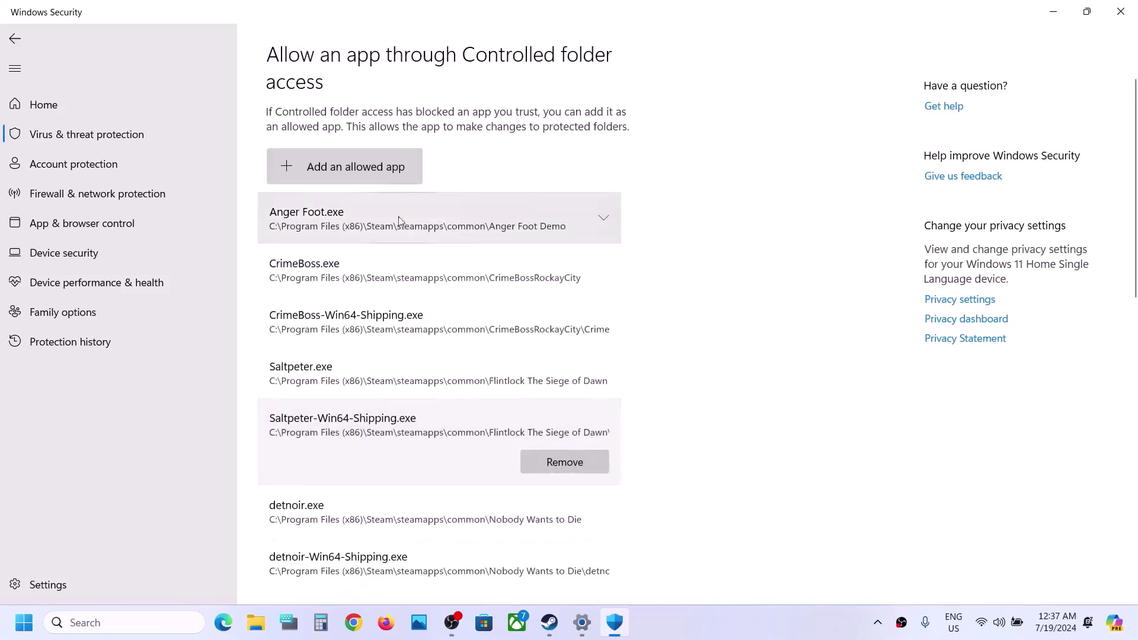
pyautogui.click(346, 169)
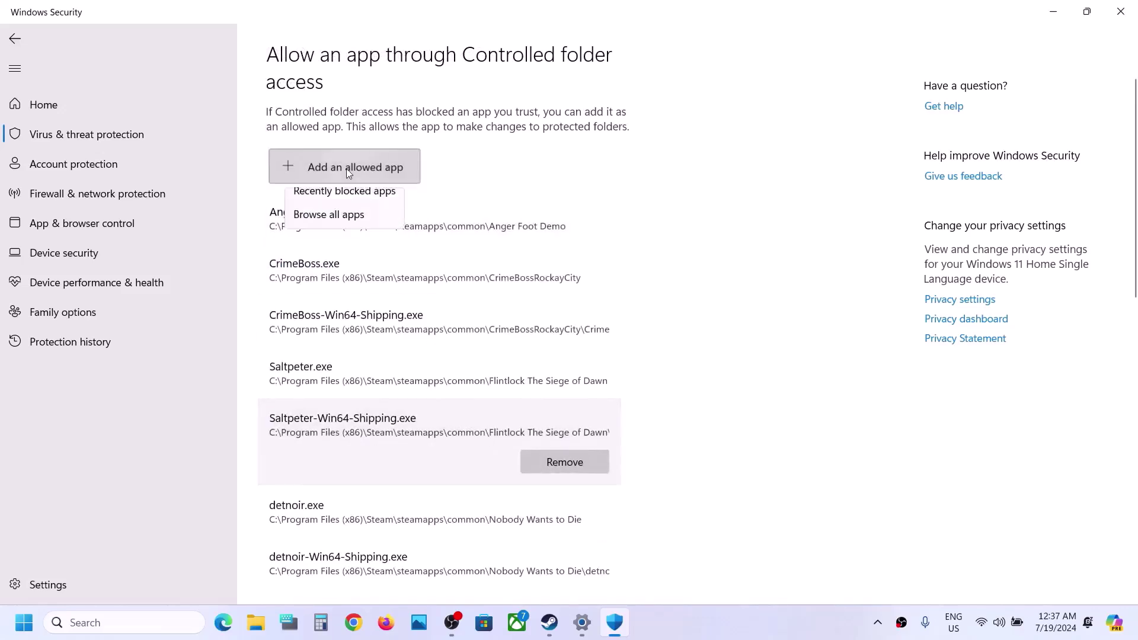
pyautogui.click(358, 217)
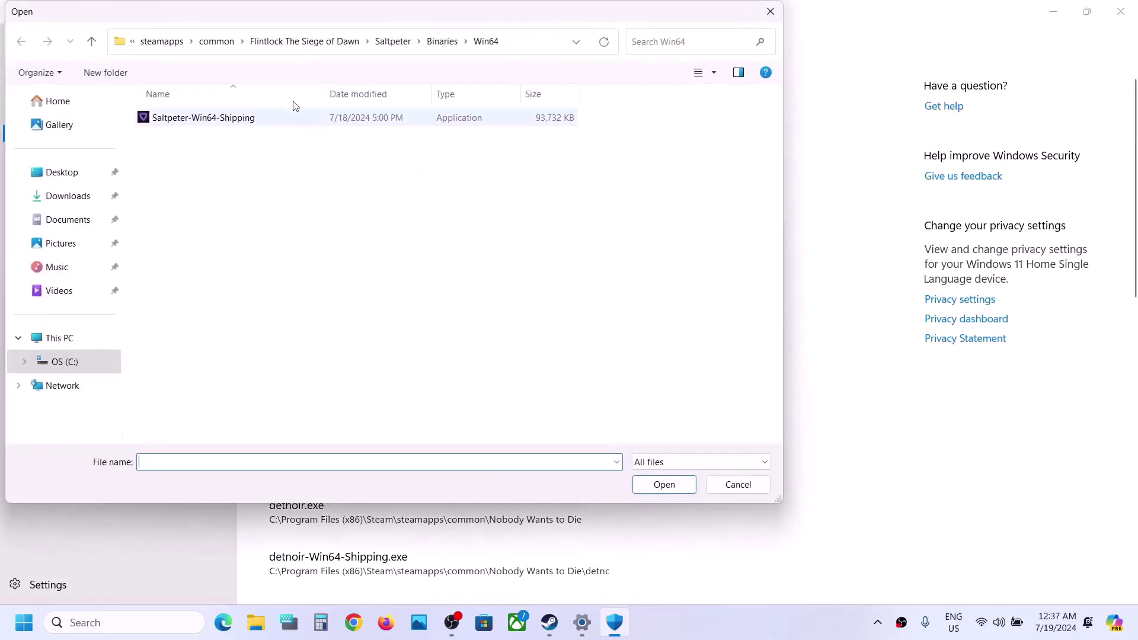
# Step: Select Norland.exe in the Norland Story Generating Strategy folder and add it as allowed
pyautogui.click(220, 47)
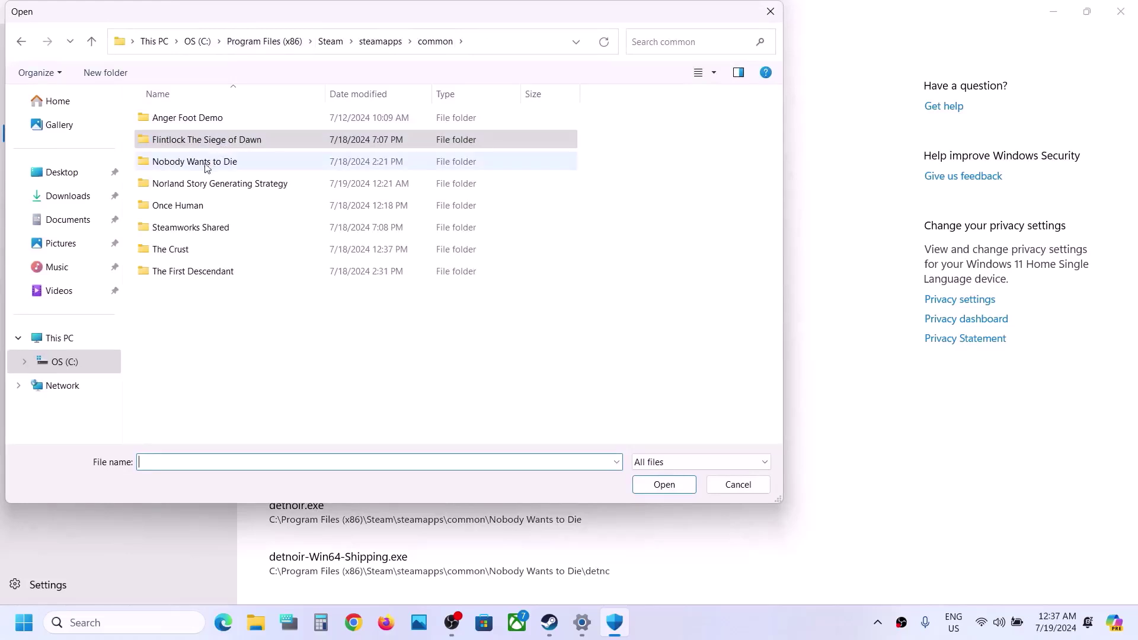
pyautogui.click(194, 185)
pyautogui.doubleClick(194, 185)
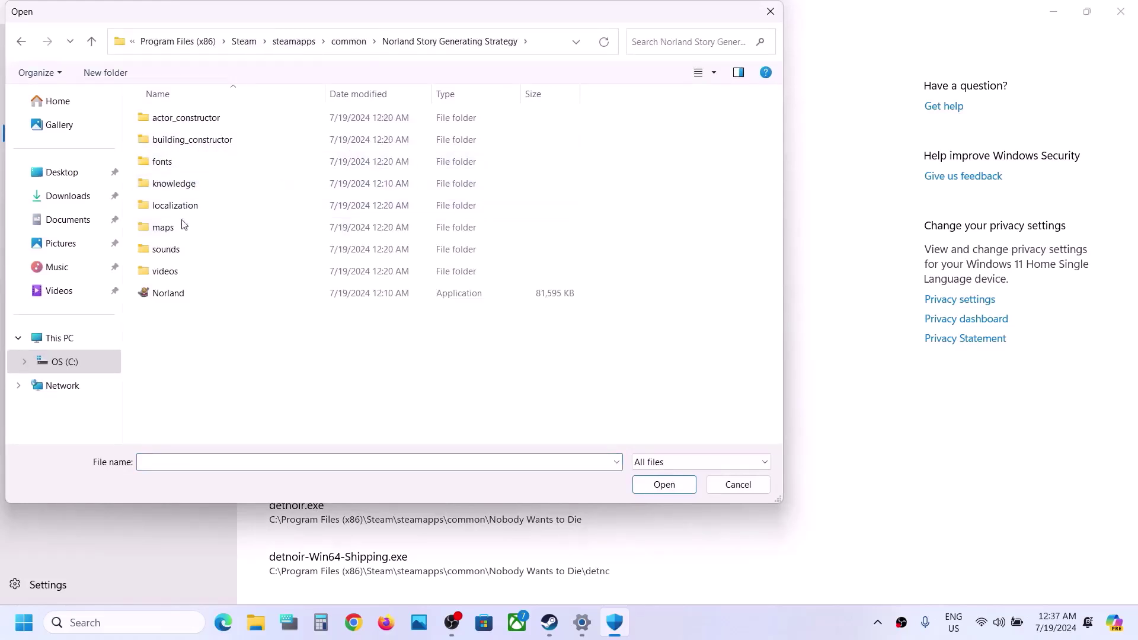
pyautogui.click(159, 291)
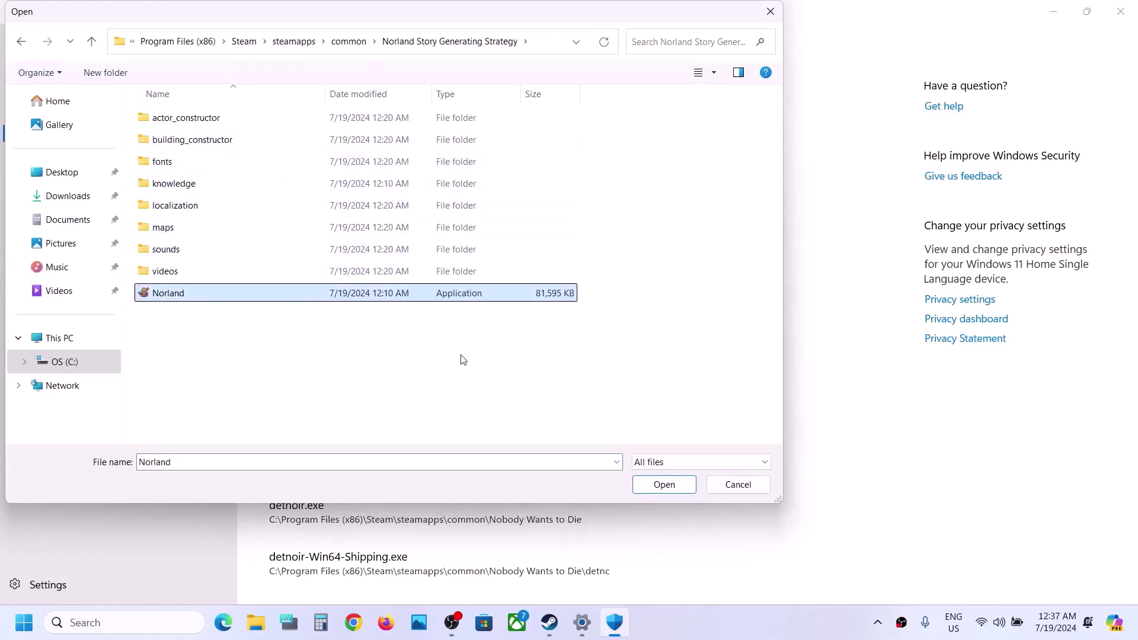
pyautogui.click(666, 486)
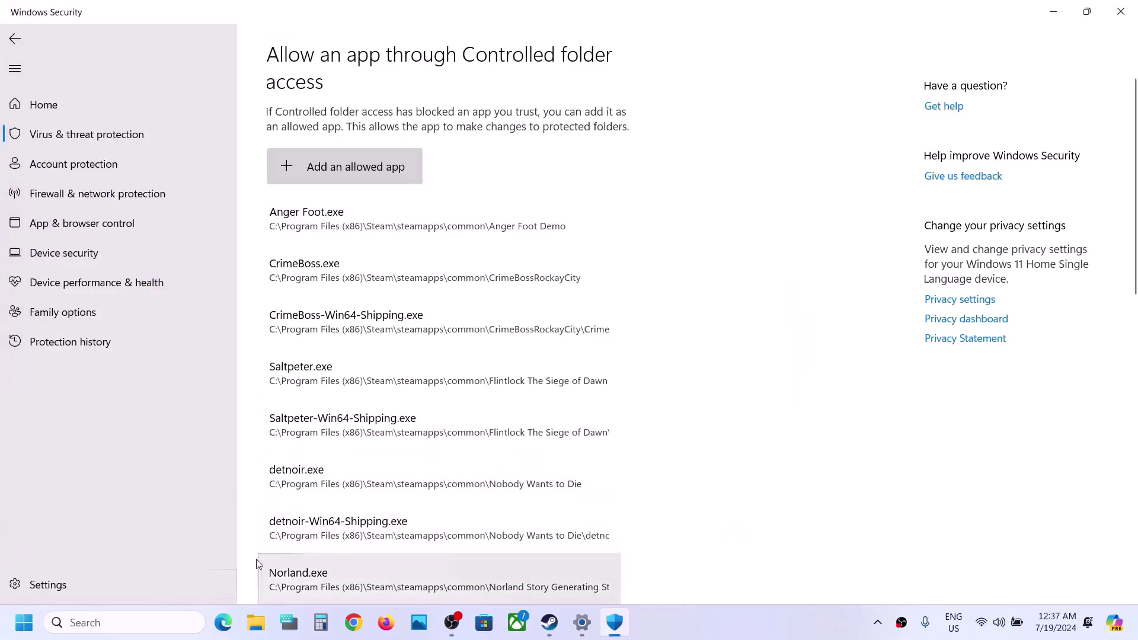
pyautogui.click(172, 623)
# Step: Open Windows Defender Firewall's allowed apps in Control Panel, unlock it, and start adding another app
pyautogui.write('cont')
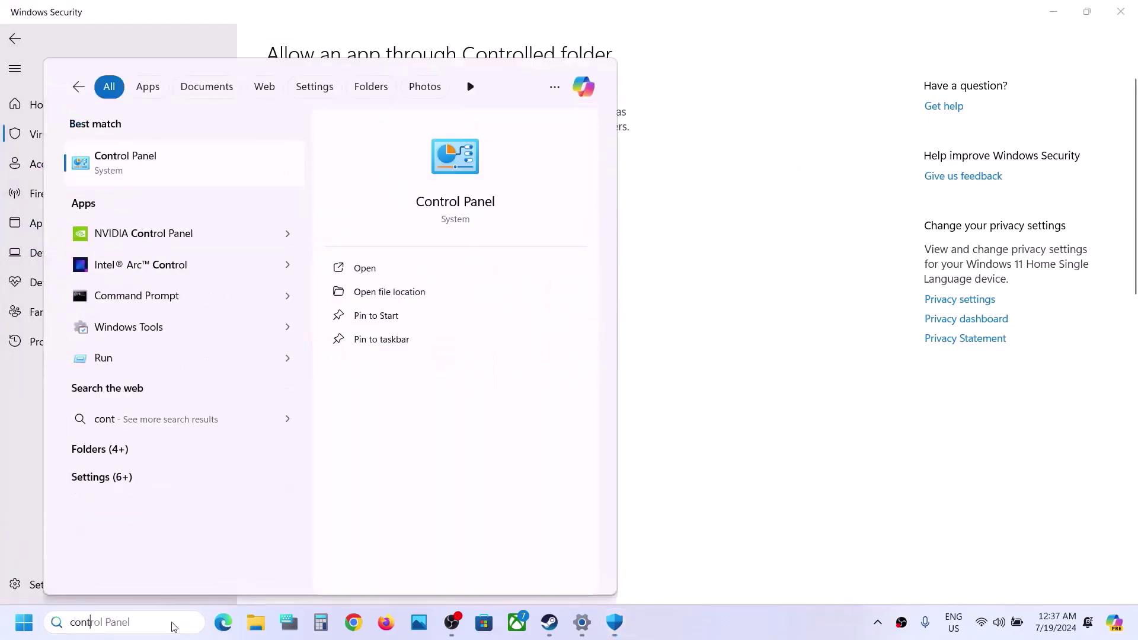
pyautogui.write('rol')
pyautogui.press('Return')
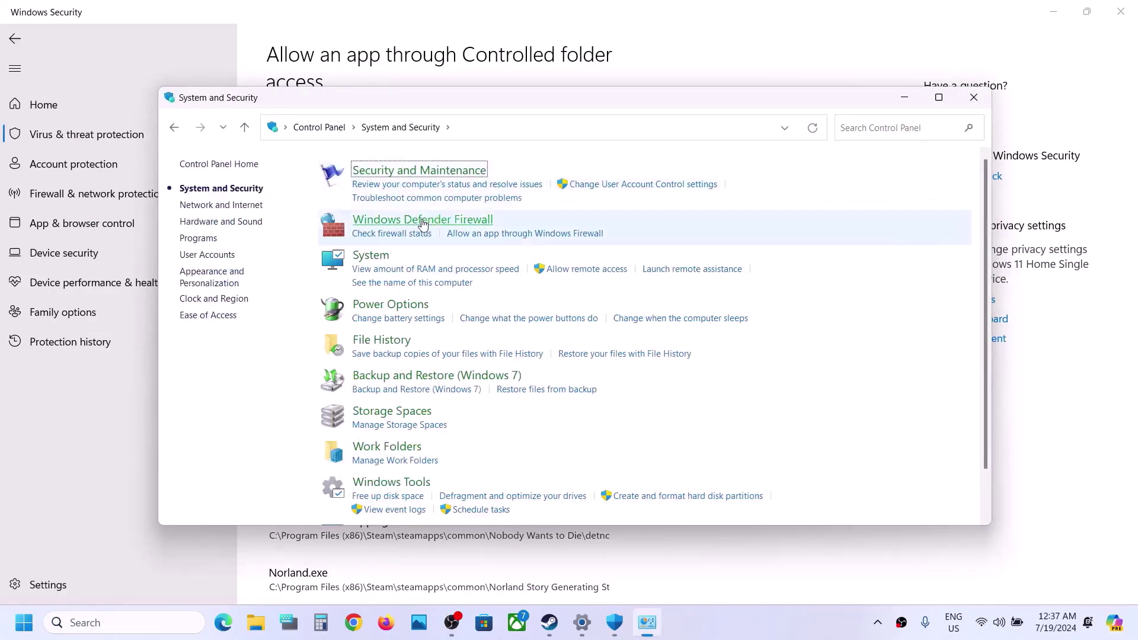
pyautogui.click(423, 221)
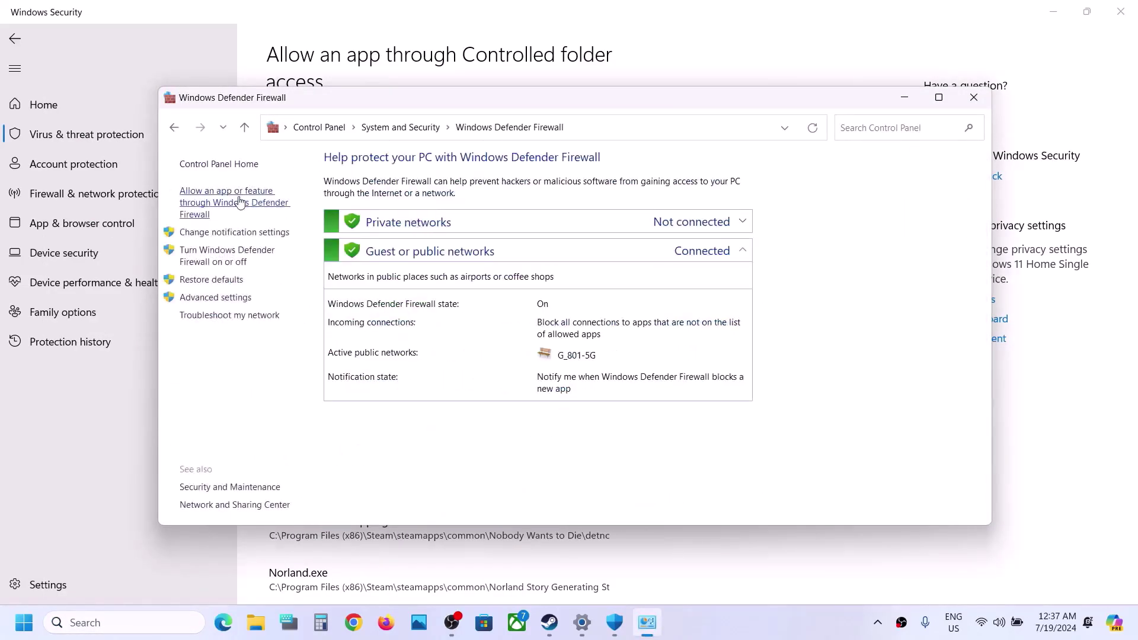
pyautogui.click(240, 203)
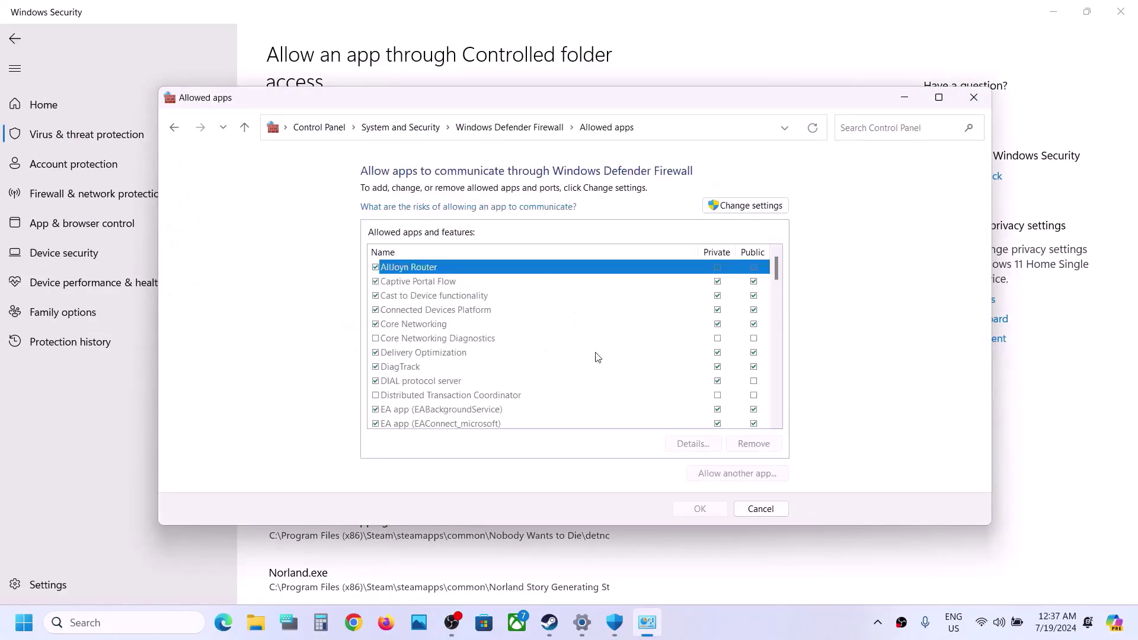
pyautogui.click(748, 205)
pyautogui.click(763, 481)
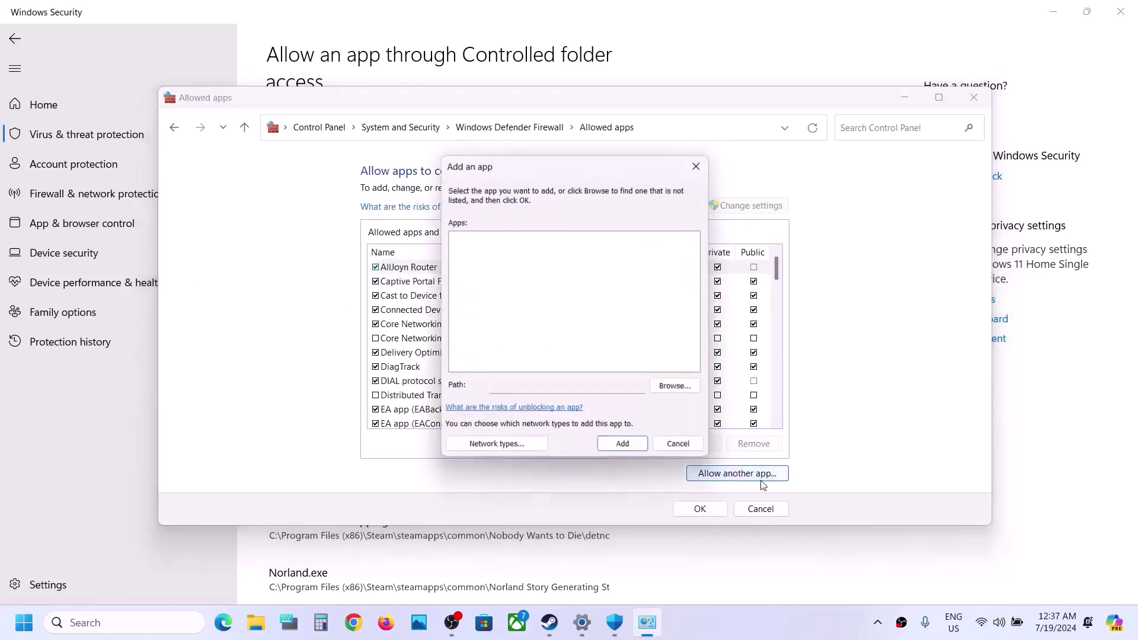
pyautogui.click(679, 387)
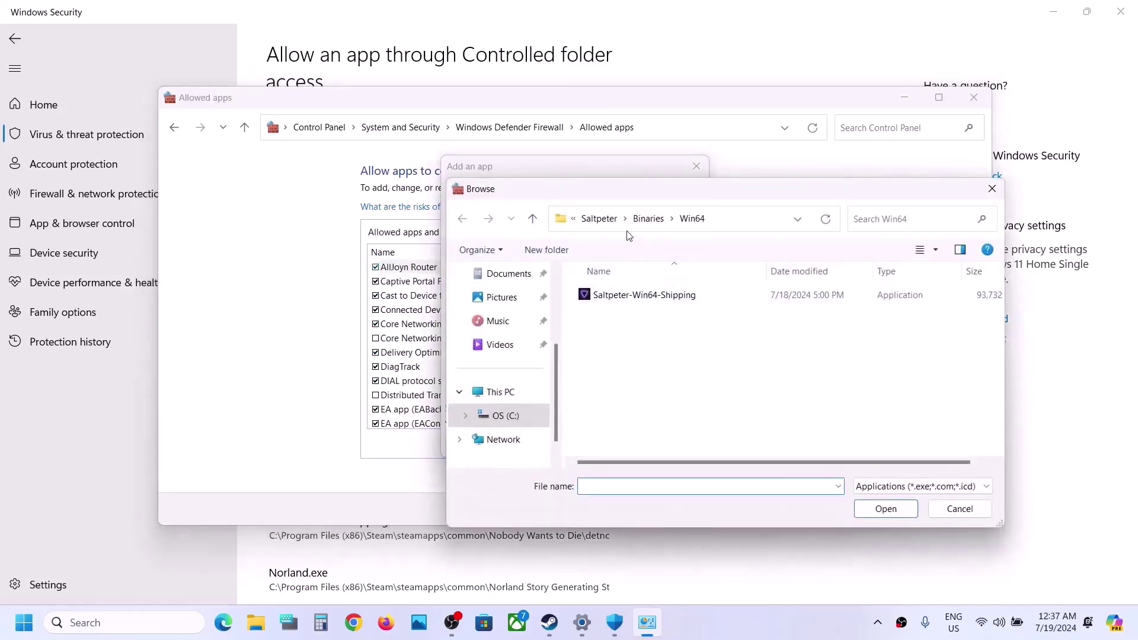
# Step: Browse up to Steam's common folder and pick Norland.exe in Norland Story Generating Strategy
pyautogui.click(599, 219)
pyautogui.click(624, 220)
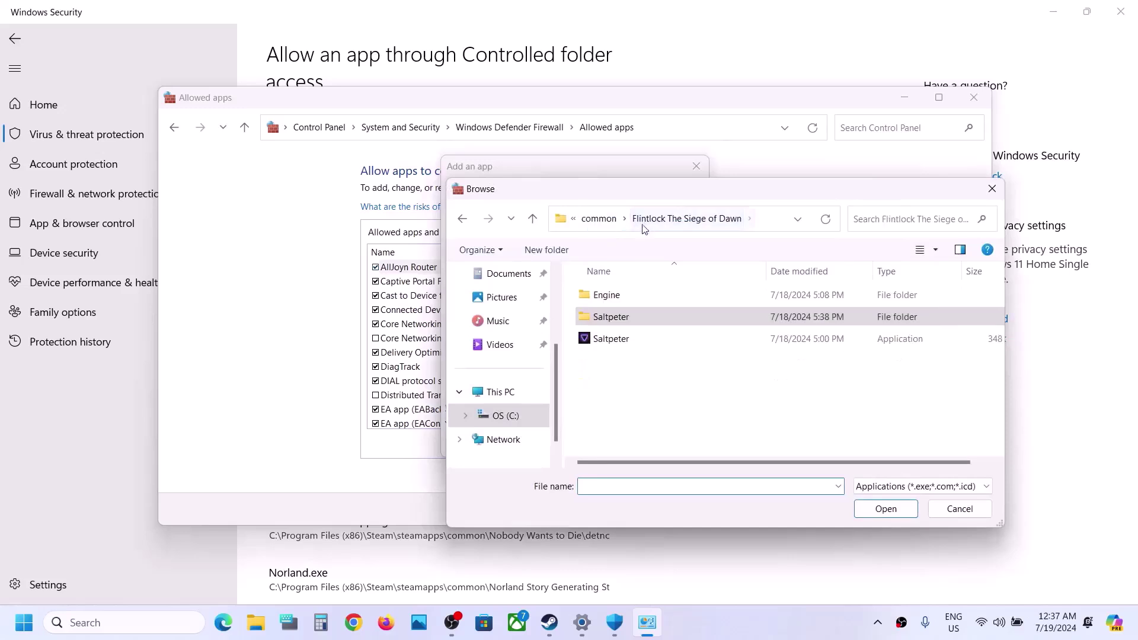
pyautogui.click(598, 219)
pyautogui.doubleClick(654, 363)
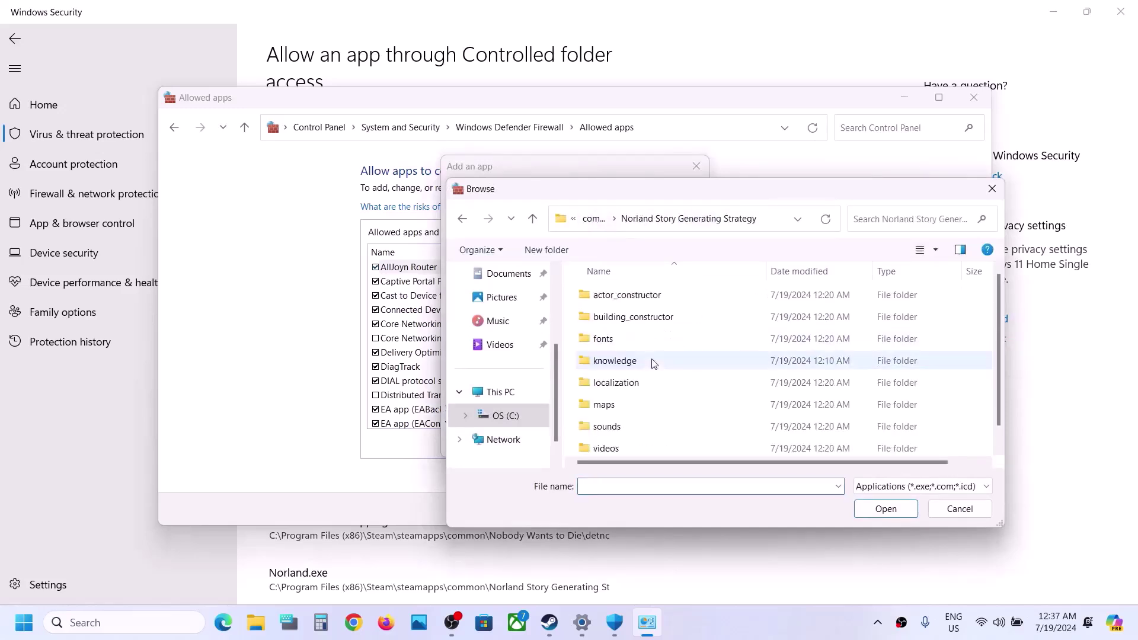
pyautogui.scroll(-1, 640, 339)
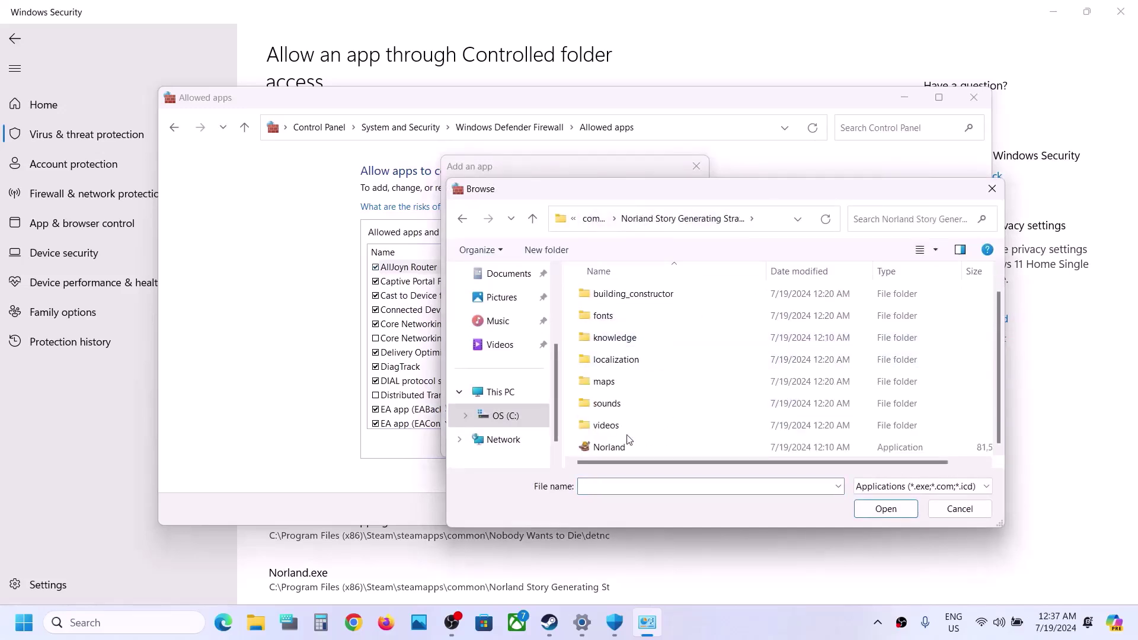
pyautogui.click(618, 448)
pyautogui.click(882, 513)
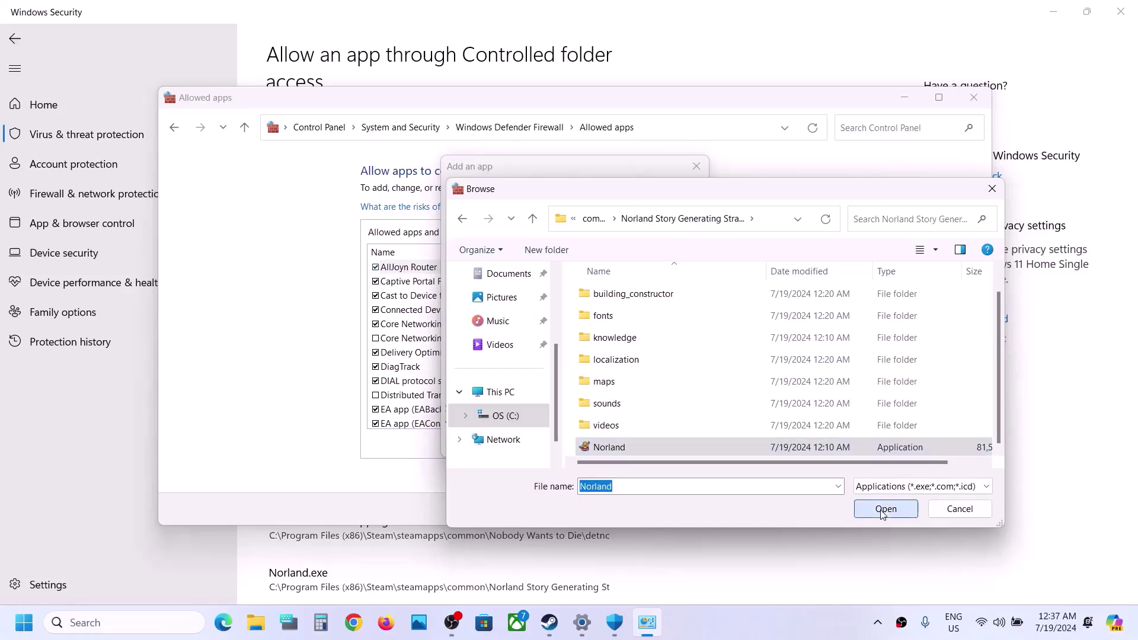
# Step: Try adding Norland, dismiss the already-in-exceptions warning, and save the allowed apps list
pyautogui.click(624, 444)
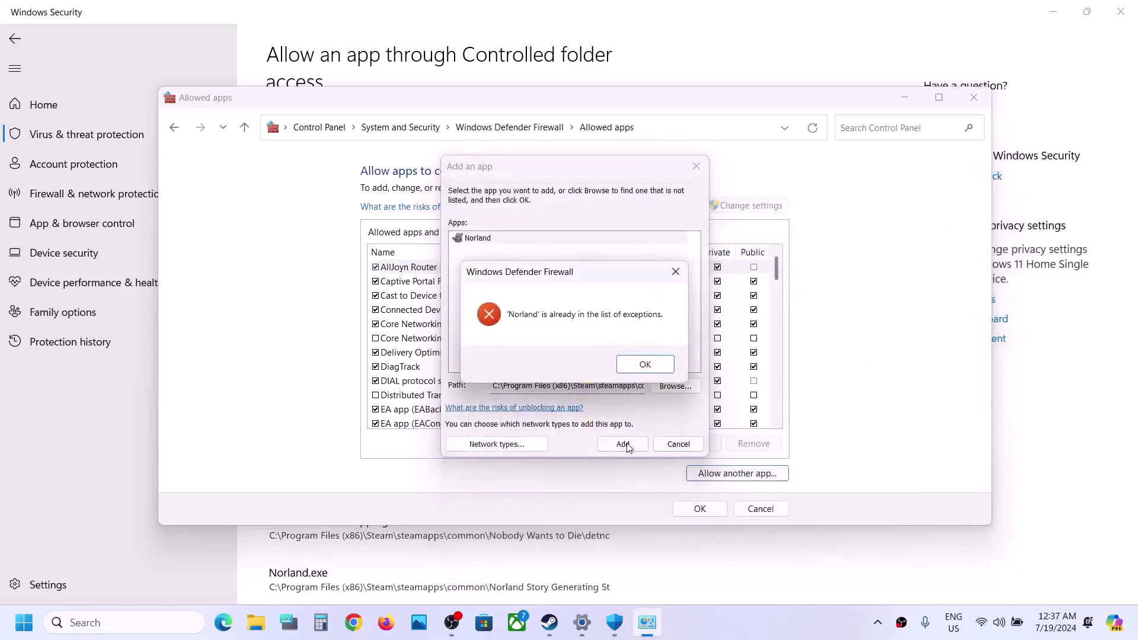
pyautogui.click(648, 366)
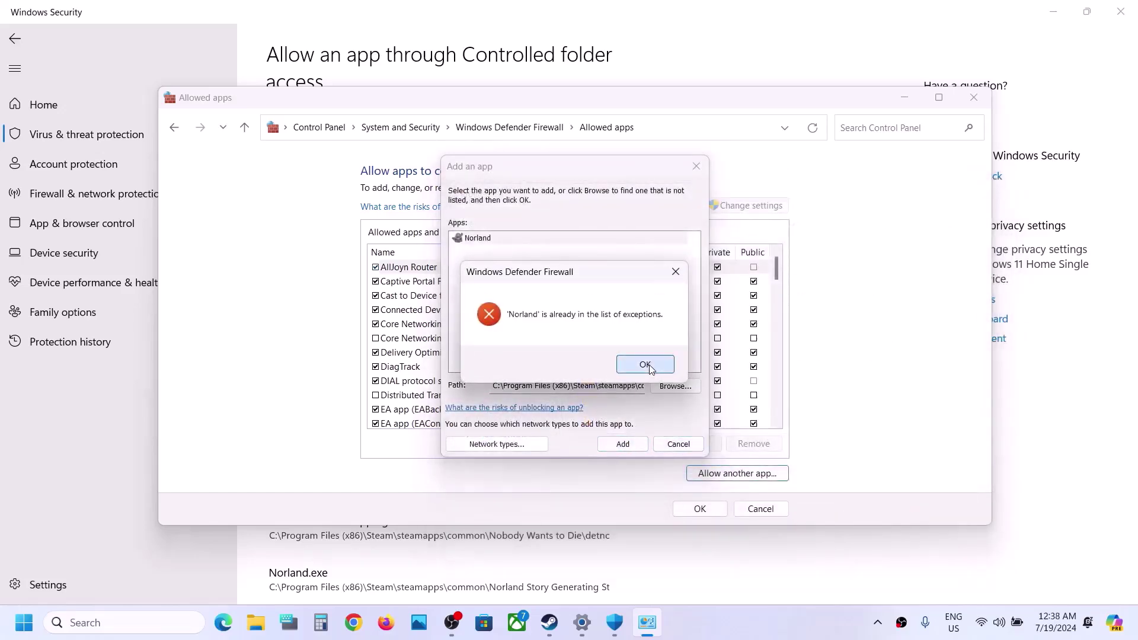
pyautogui.click(678, 444)
pyautogui.click(700, 509)
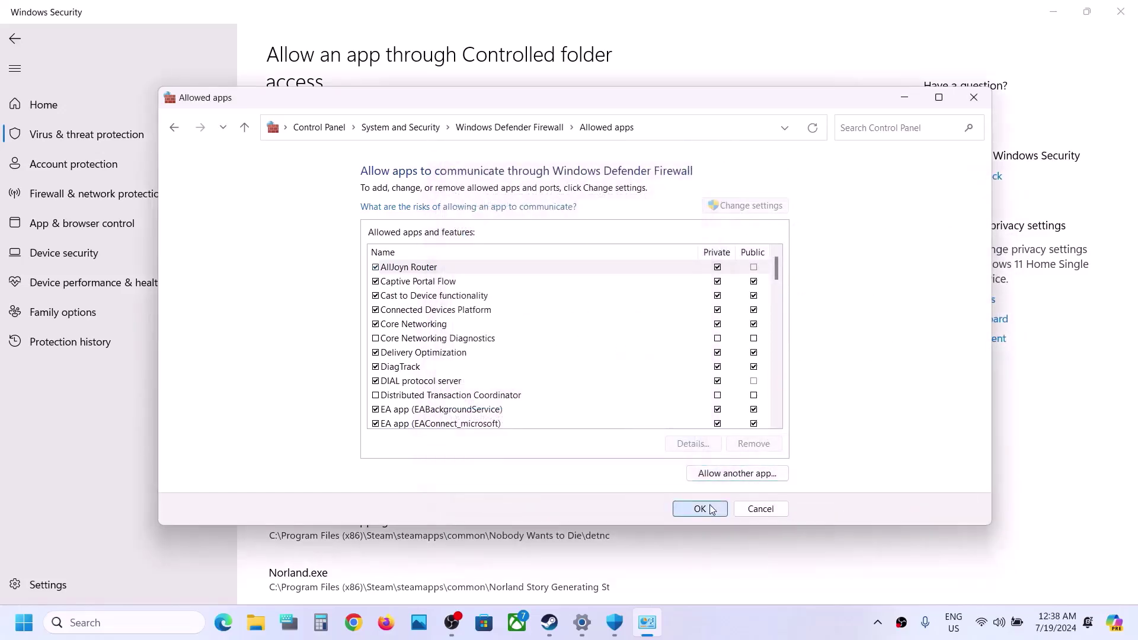